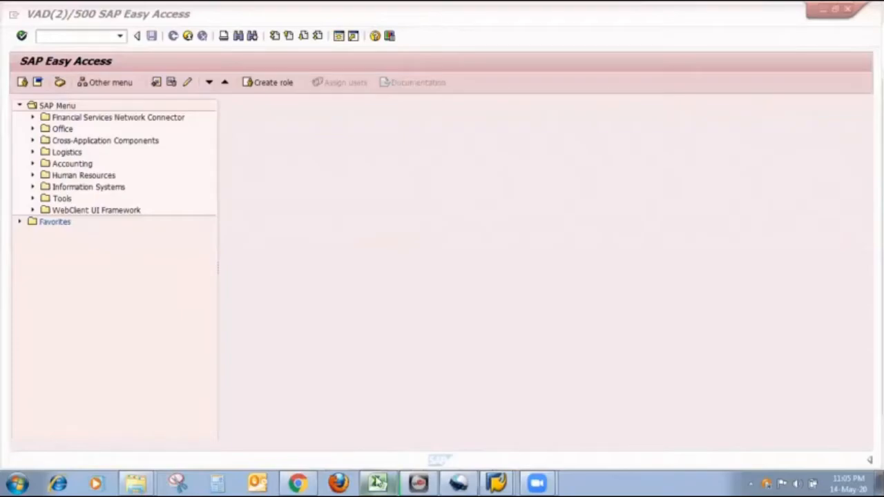
Step: Switch to the Excel workbook and look through the whole Inspection Types in QM table on Sheet1
left_click(377, 482)
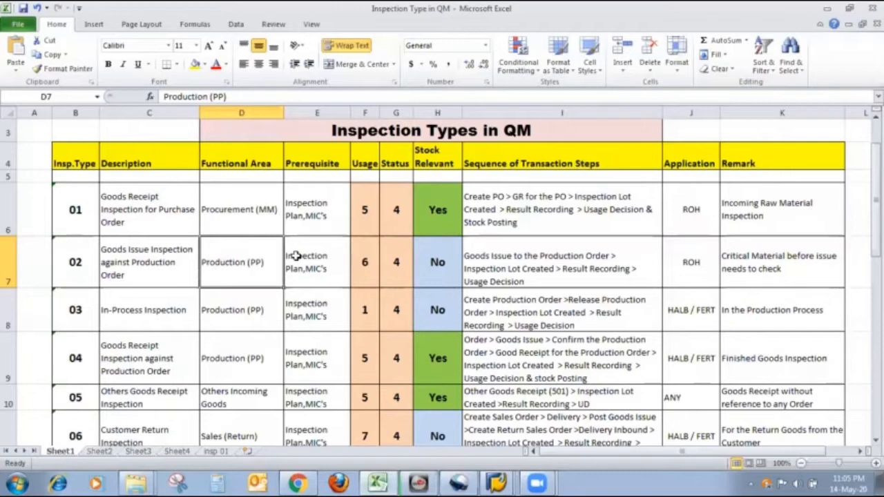
left_click(85, 198)
left_click(79, 250)
scroll(83, 254, "down", 1)
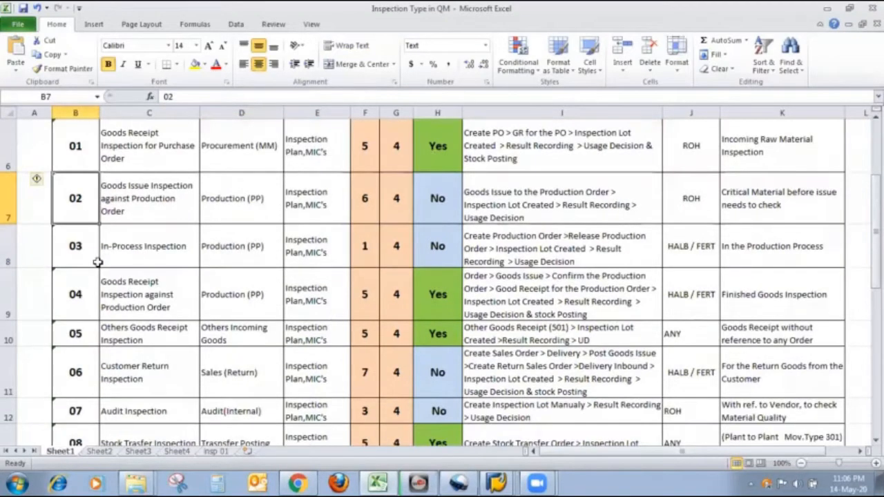
scroll(114, 263, "down", 3)
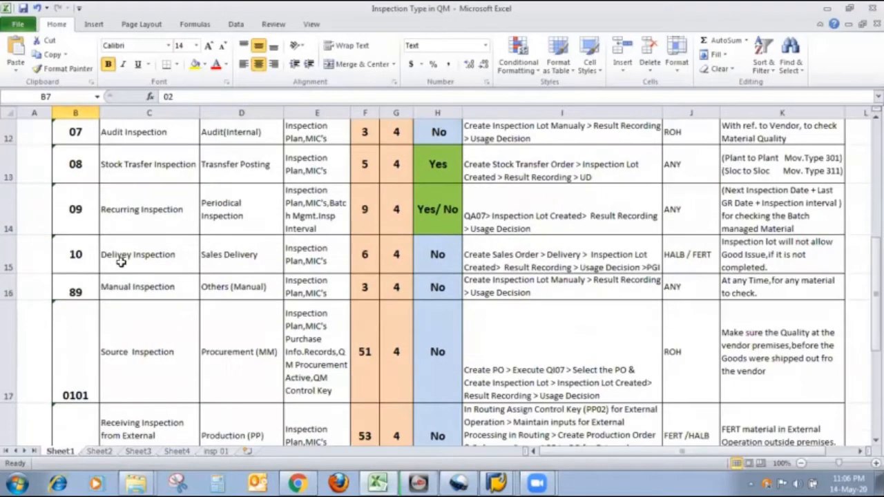
scroll(120, 262, "down", 4)
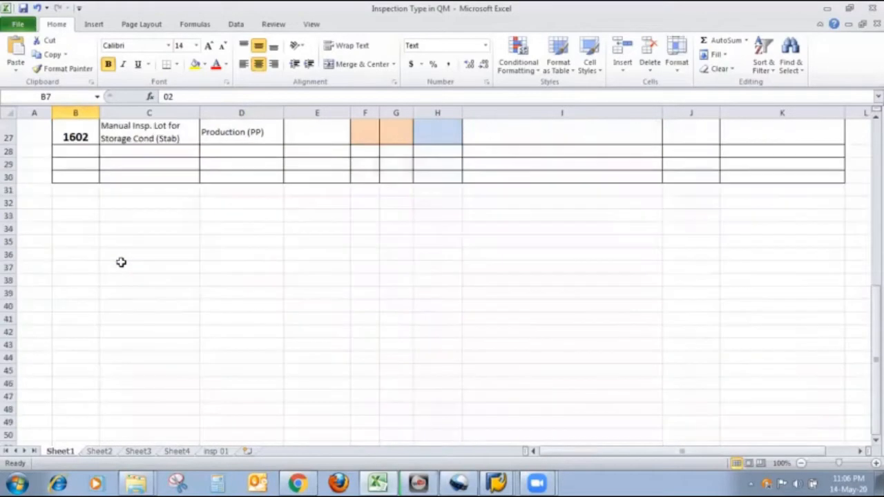
scroll(120, 261, "up", 5)
scroll(121, 261, "up", 4)
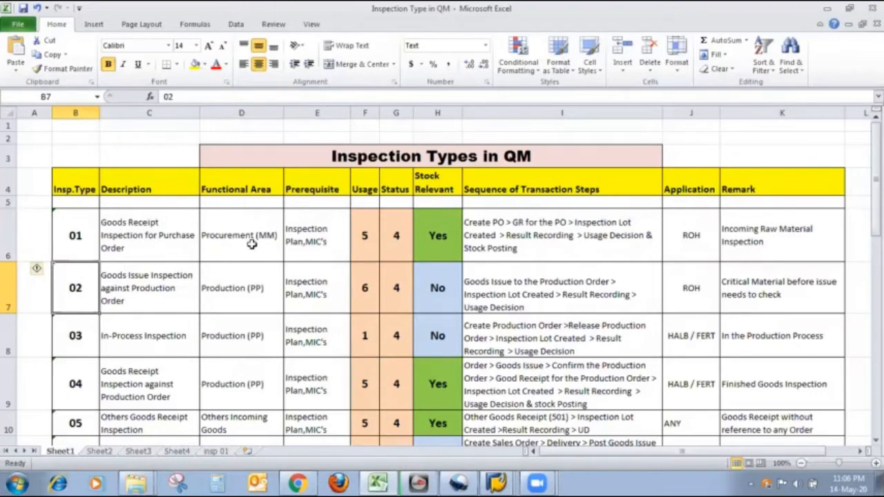
Step: Examine the inspection type 01 row, from its description, functional area and prerequisite through usage, status, stock relevance and application
left_click(93, 222)
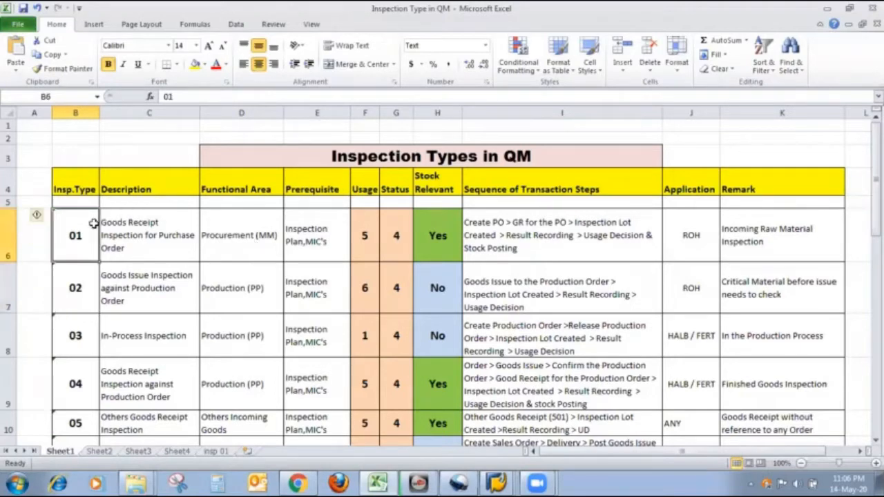
left_click(142, 223)
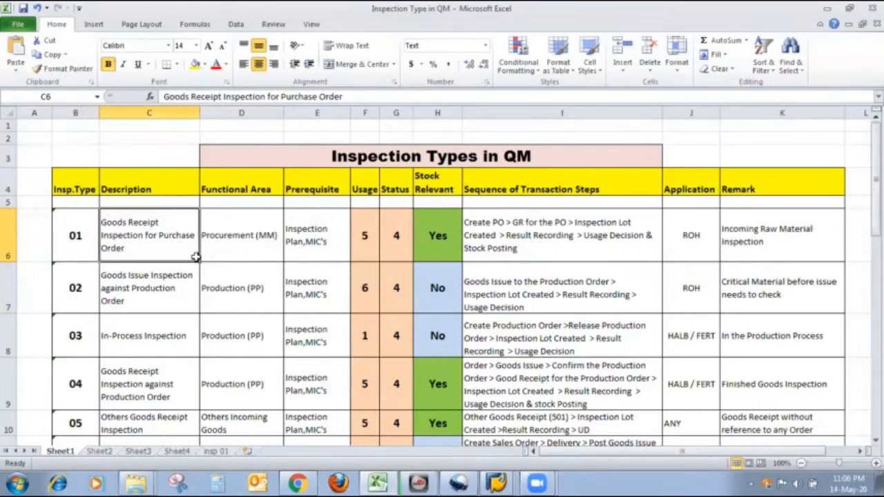
left_click(259, 246)
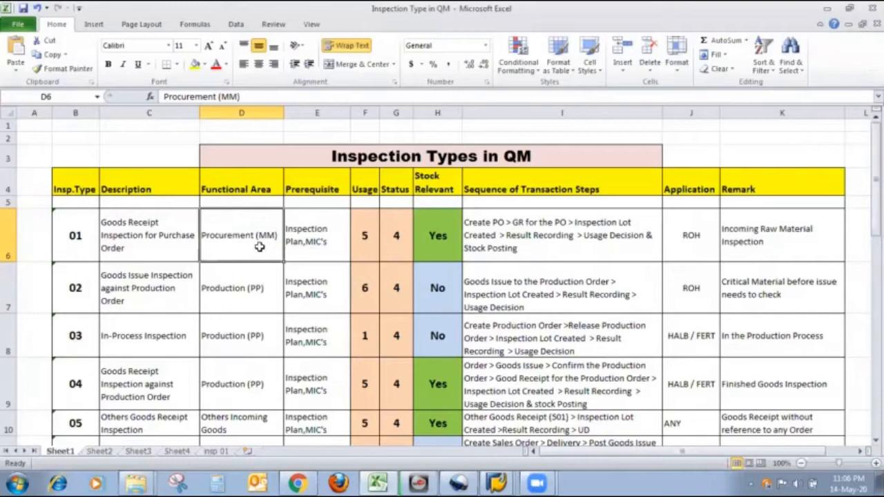
left_click(321, 191)
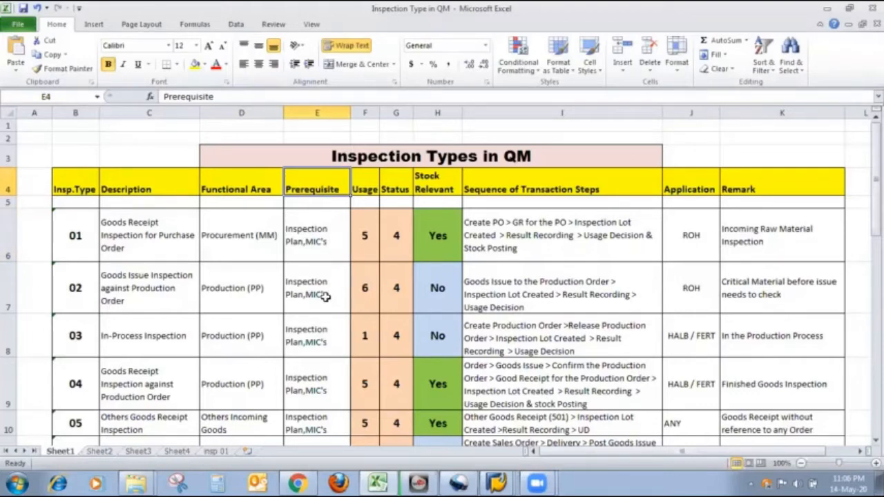
left_click(311, 252)
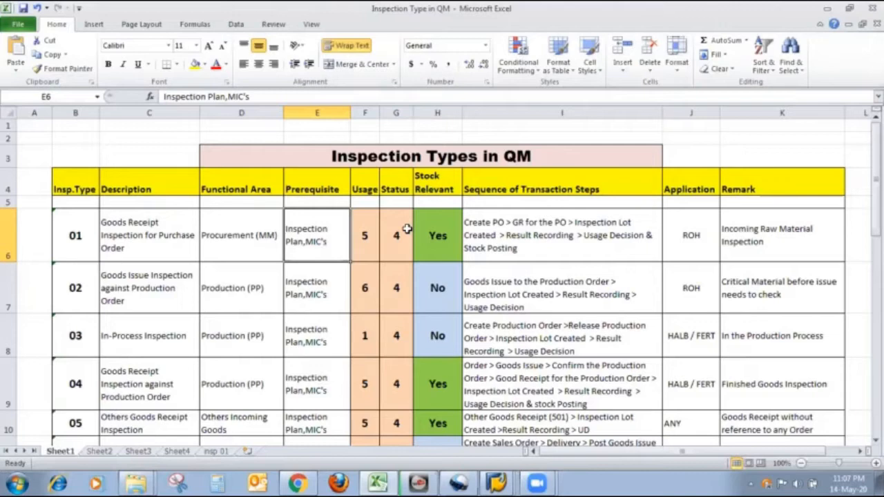
left_click(373, 229)
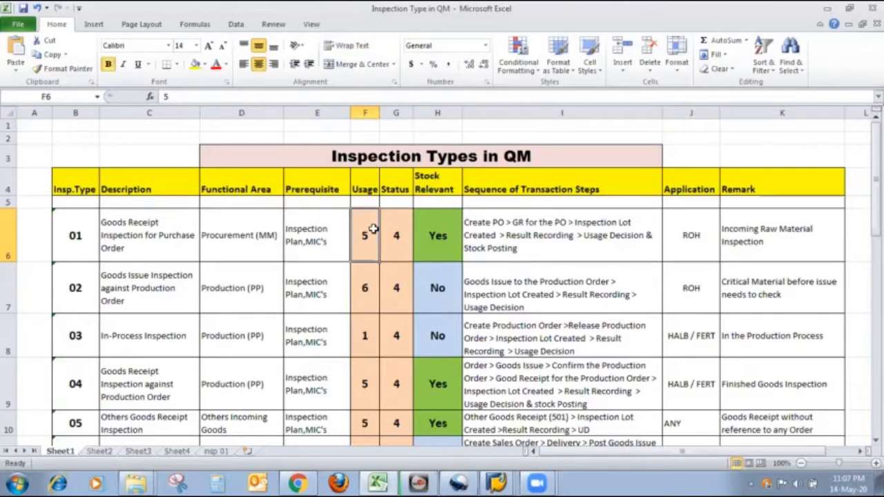
left_click(392, 243)
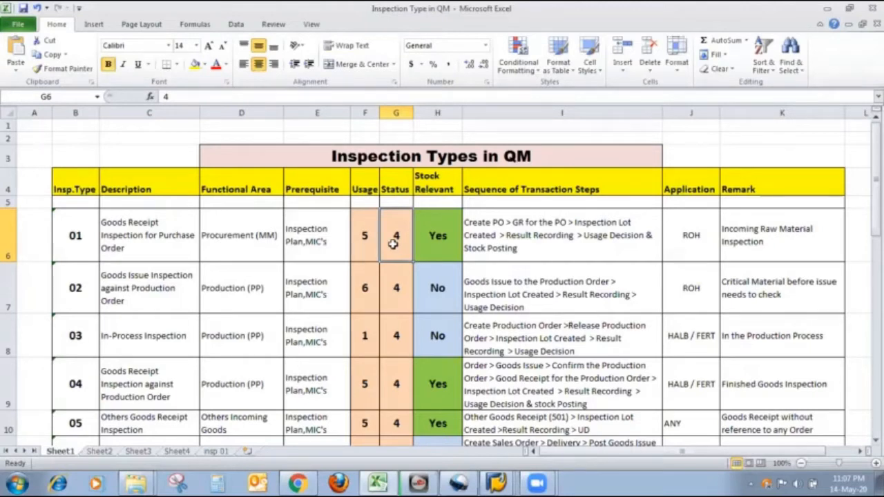
left_click(435, 237)
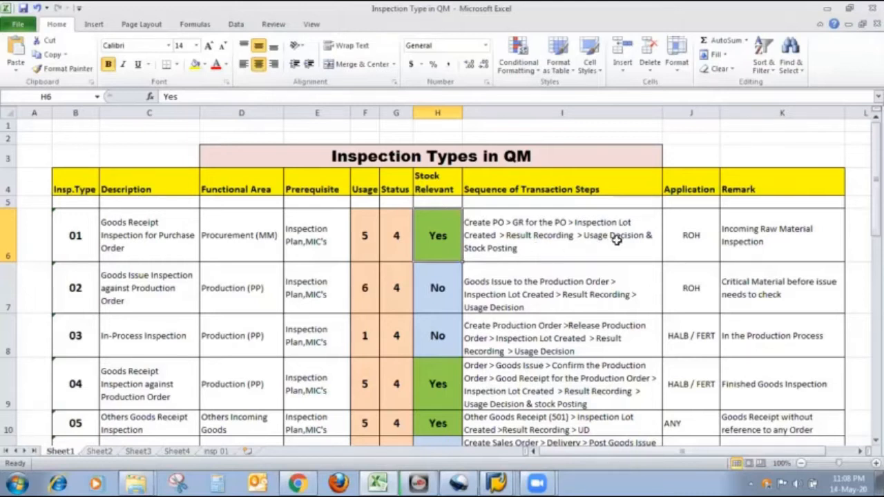
left_click(693, 235)
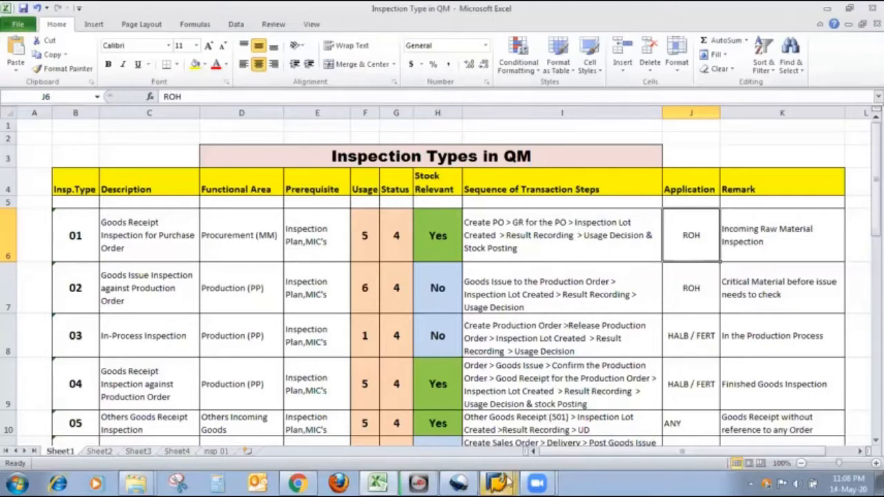
Step: Switch to the SAP Change Material session and open only the Quality Management view of material 100008051 for plant Y100
left_click(510, 482)
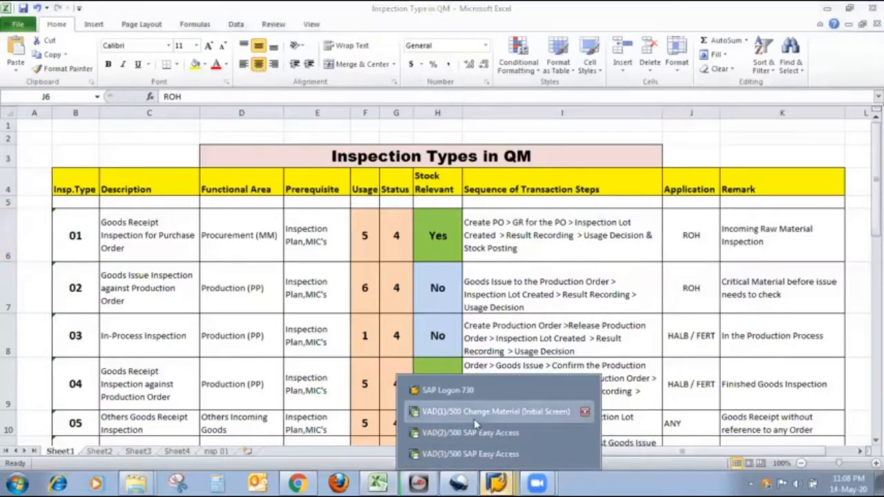
left_click(504, 412)
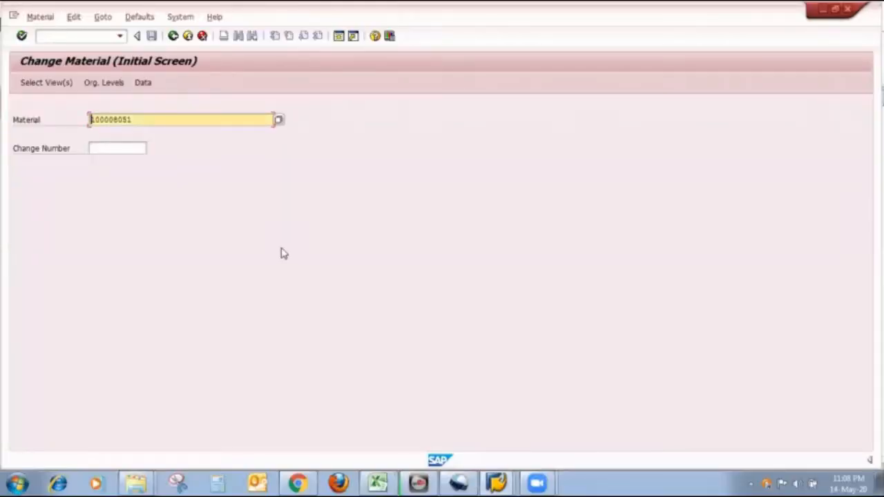
key("Return")
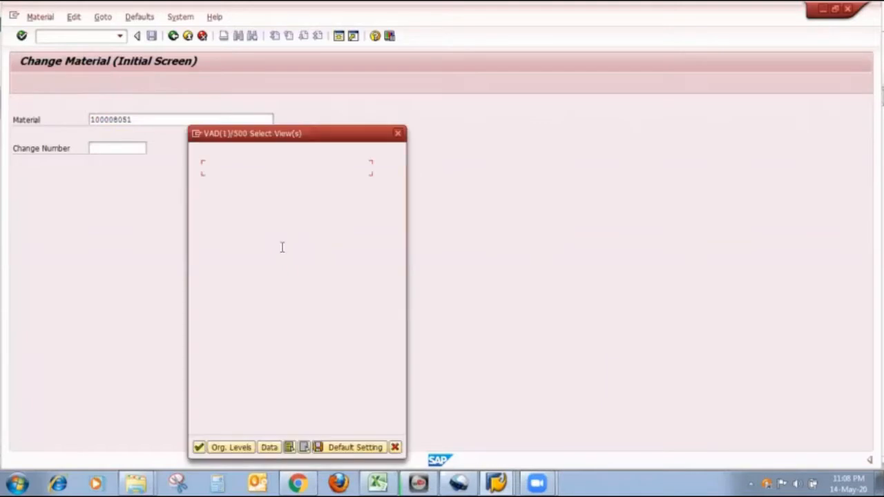
left_click_drag(281, 134, 281, 108)
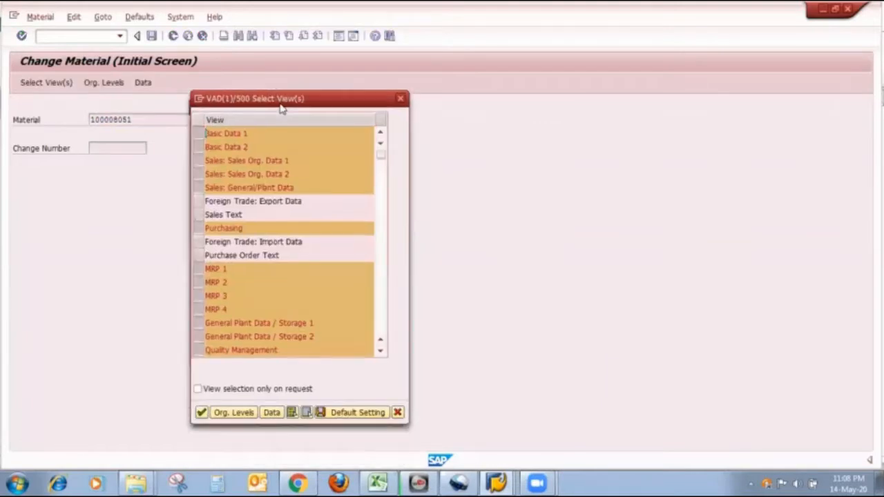
left_click(306, 412)
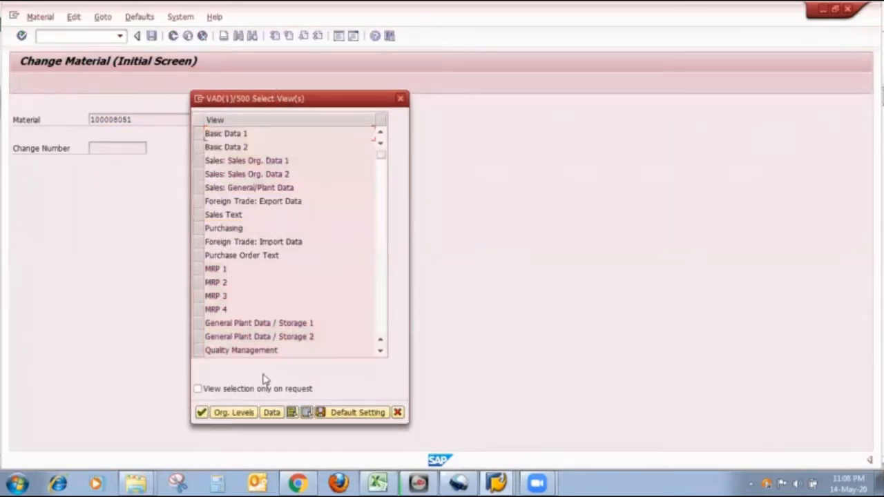
left_click(198, 351)
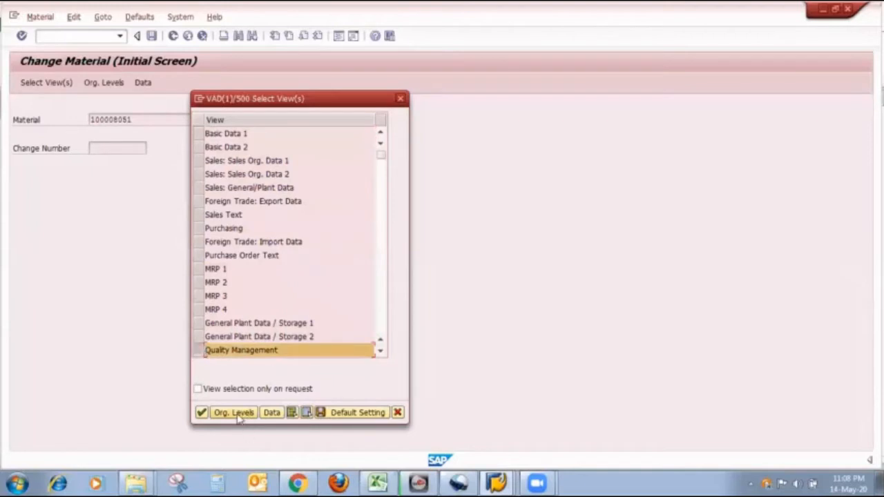
left_click(235, 413)
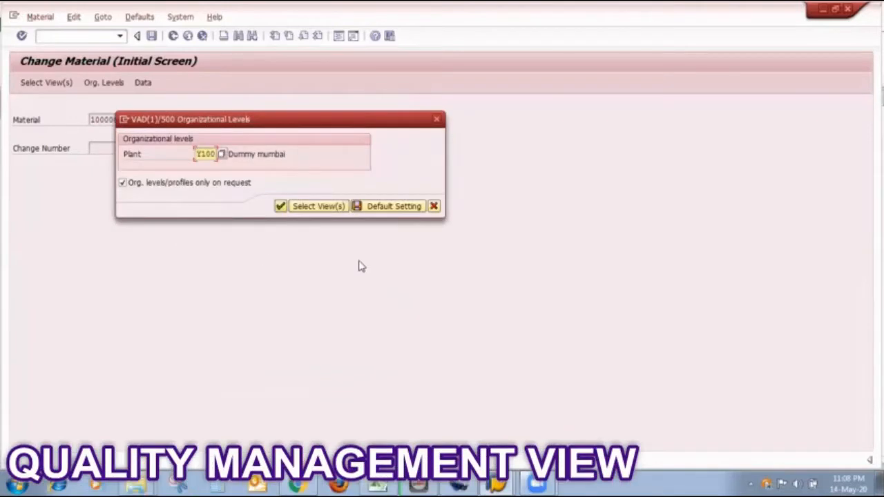
key("Return")
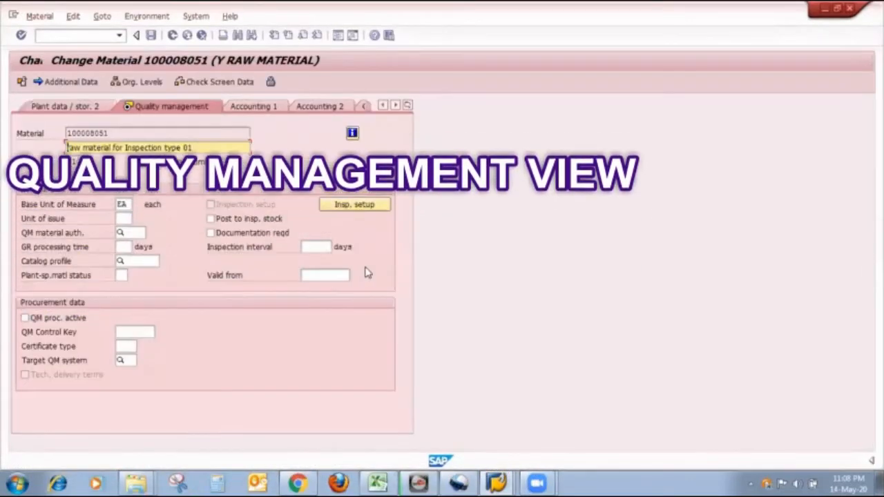
Step: Add inspection type 01, Goods Receipt Insp. for Purchase Order, to the material's inspection setup and set it active
left_click(361, 207)
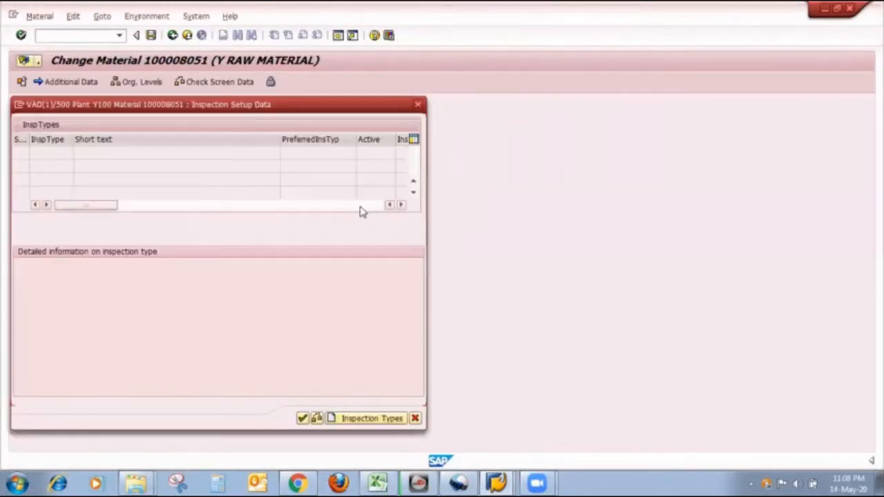
left_click(362, 418)
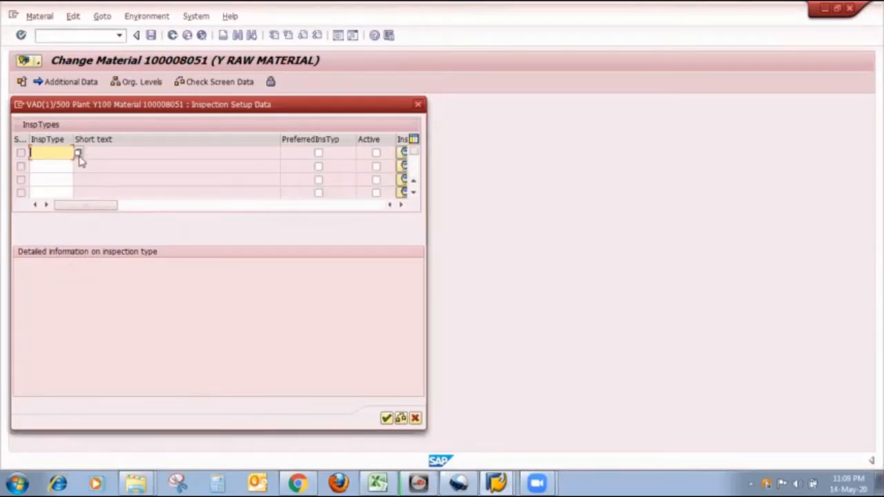
left_click(78, 153)
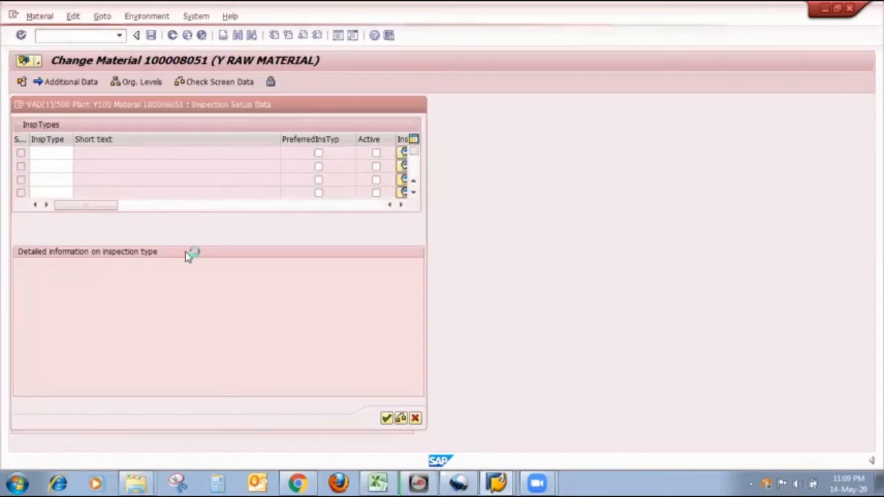
left_click(131, 210)
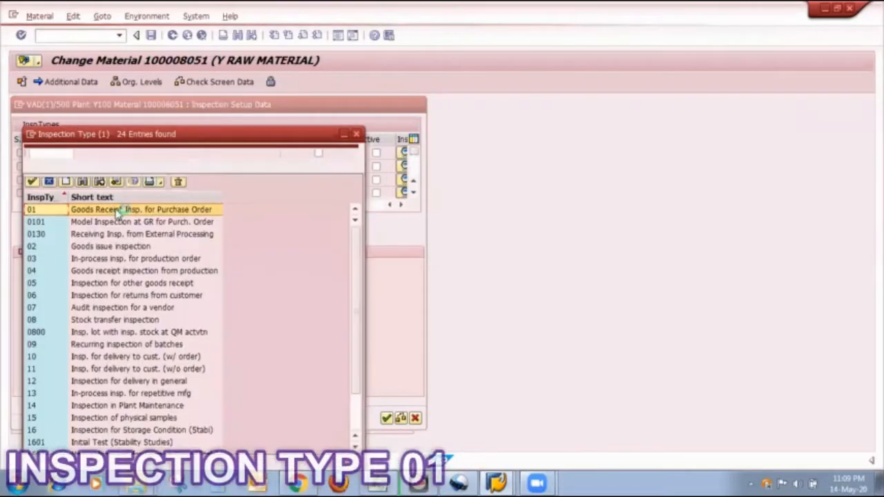
double_click(132, 210)
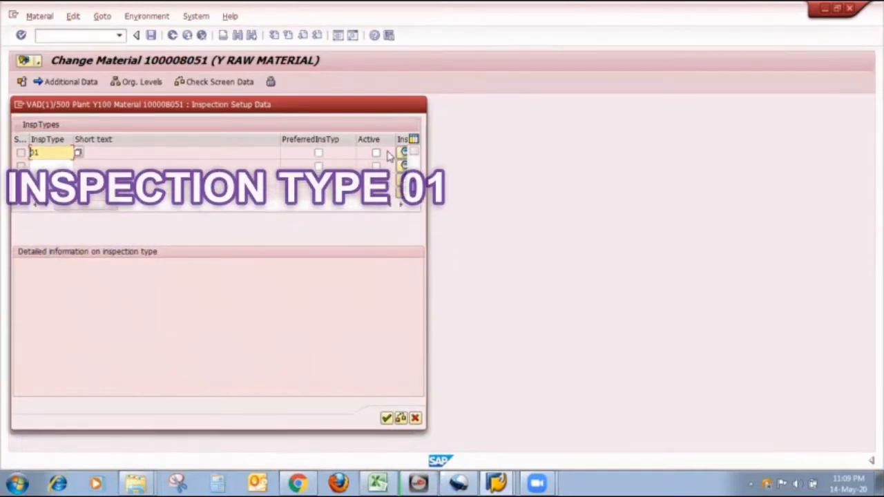
left_click(376, 155)
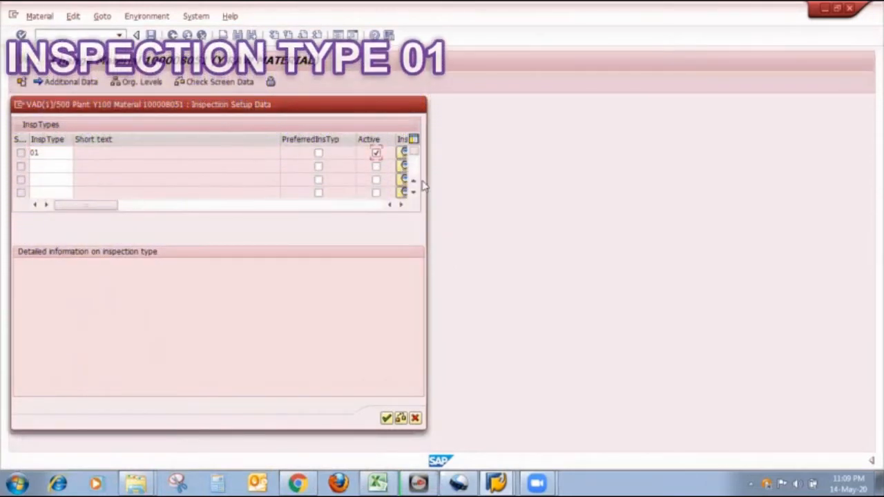
left_click(386, 419)
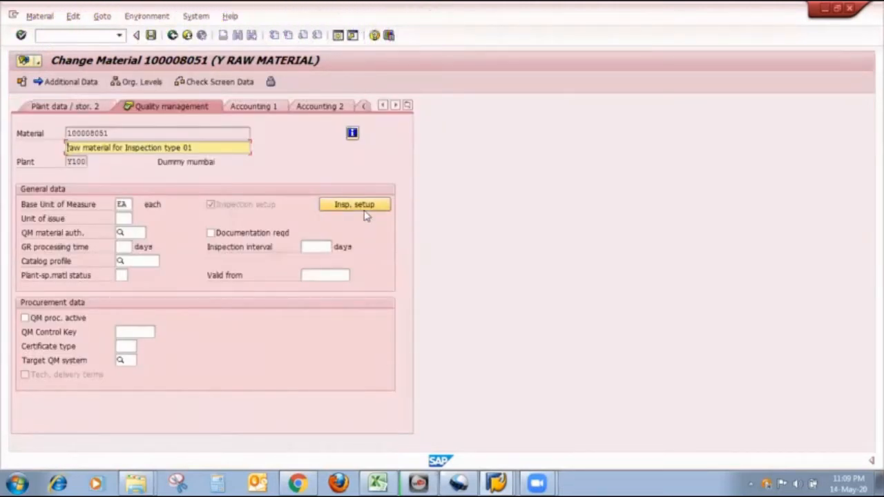
Step: Review the detailed settings of inspection type 01 in the inspection setup, accept them and save the material
left_click(361, 206)
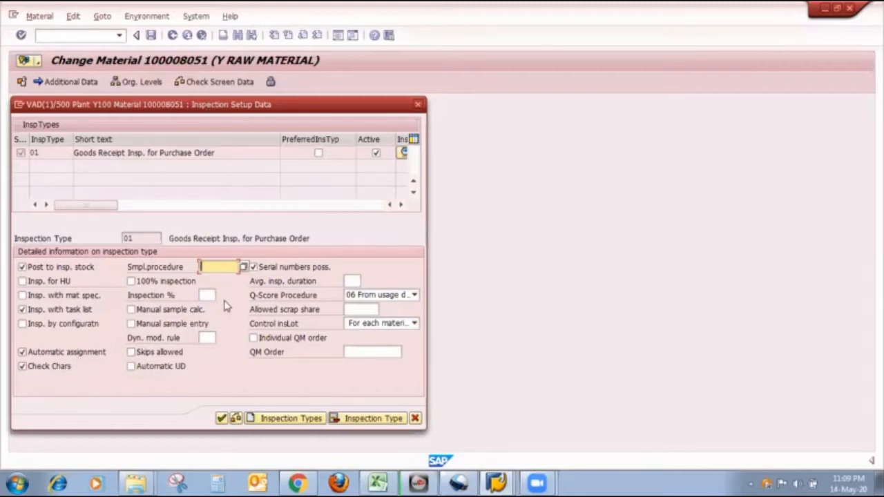
left_click(220, 419)
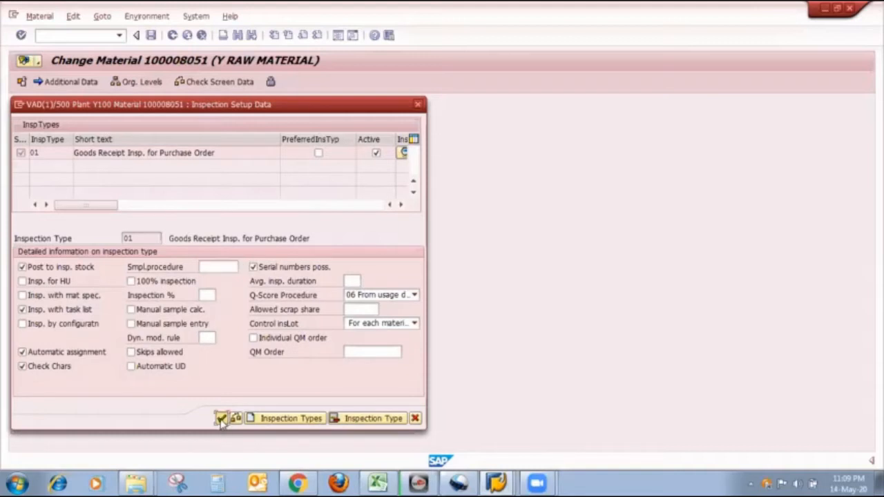
left_click(151, 35)
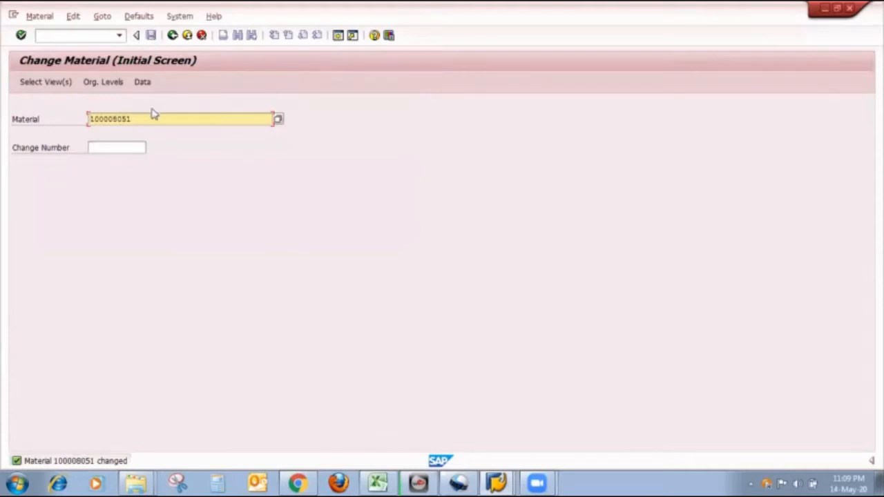
Step: Leave the material change transaction and start creating an inspection plan for material 100008051 in plant Y100
left_click(66, 38)
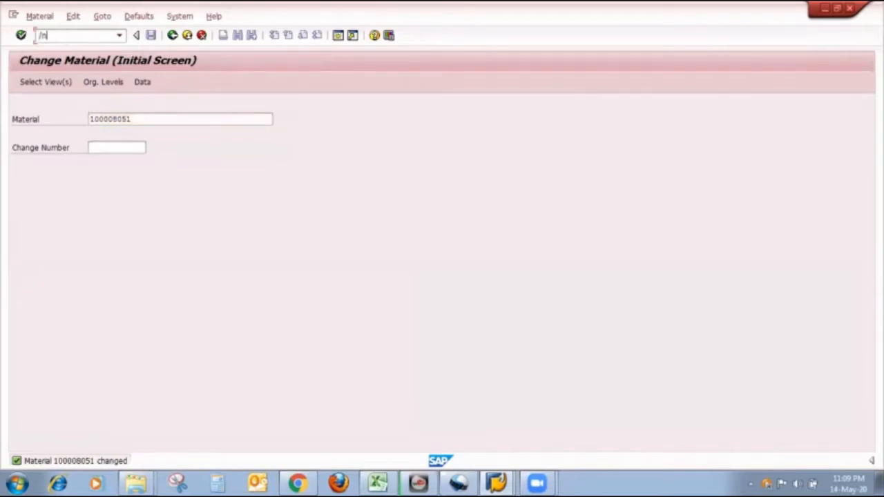
key("BackSpace")
key("Return")
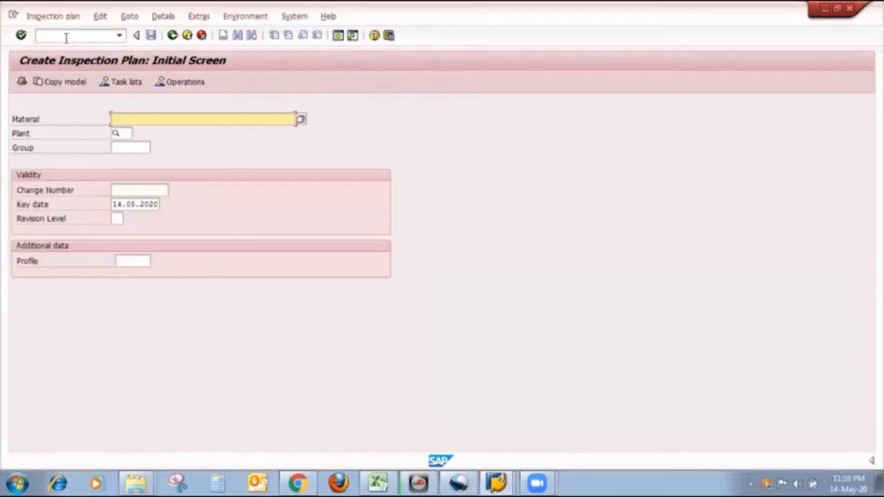
left_click(182, 119)
type("1000080")
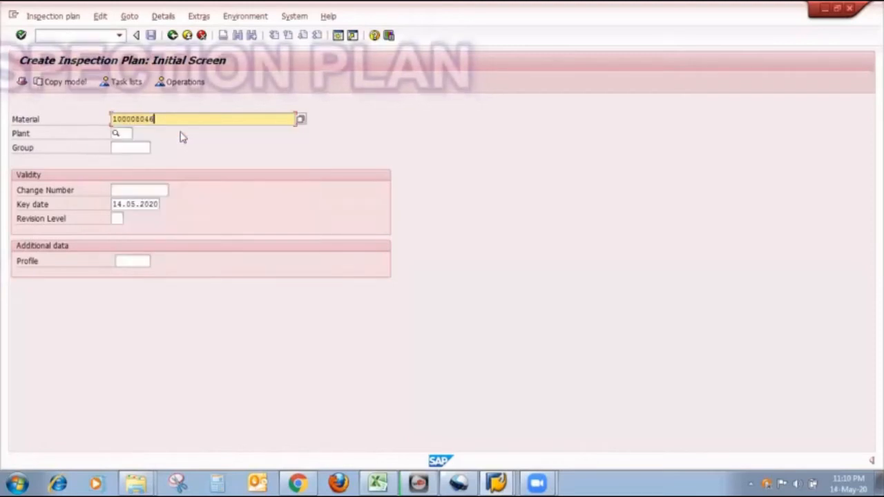
type("51")
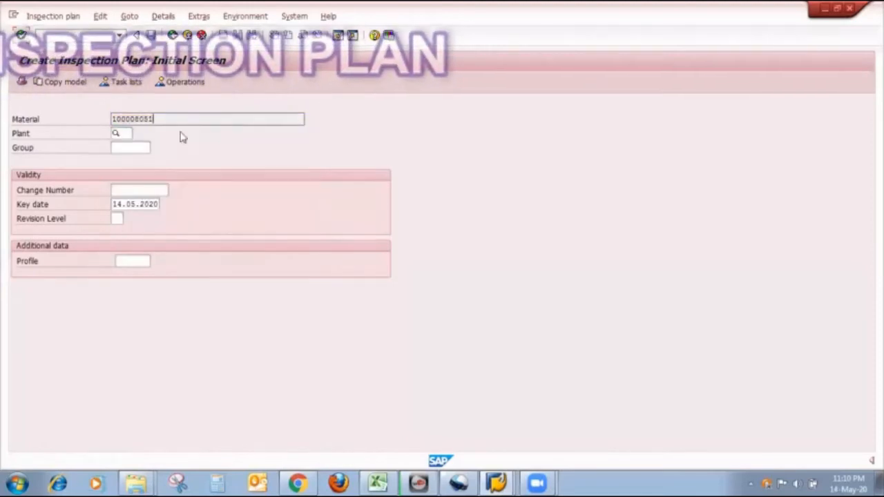
left_click(122, 131)
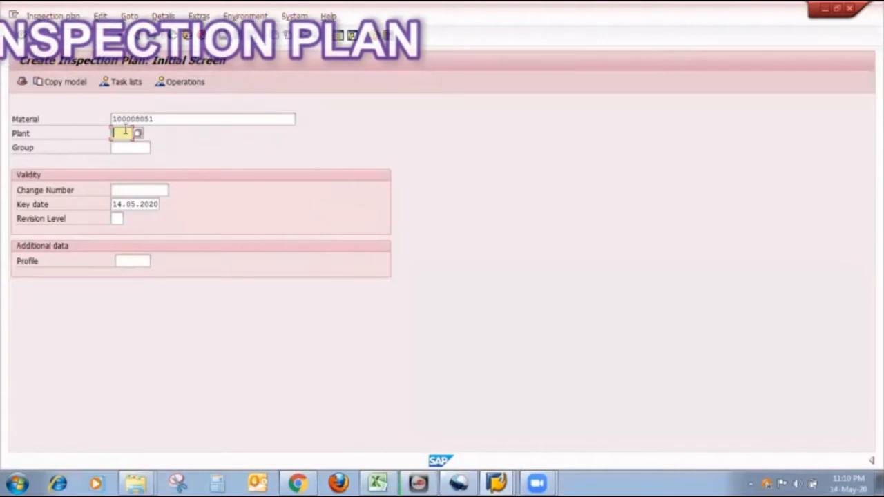
type("Y100")
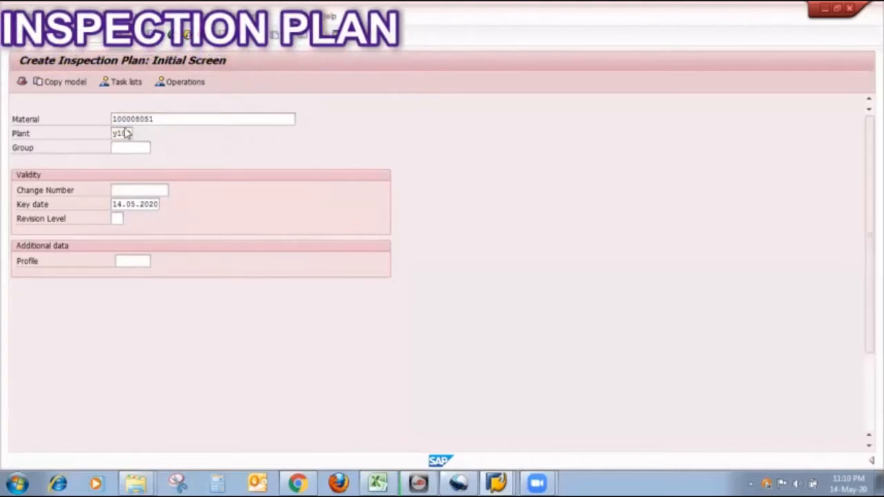
key("Return")
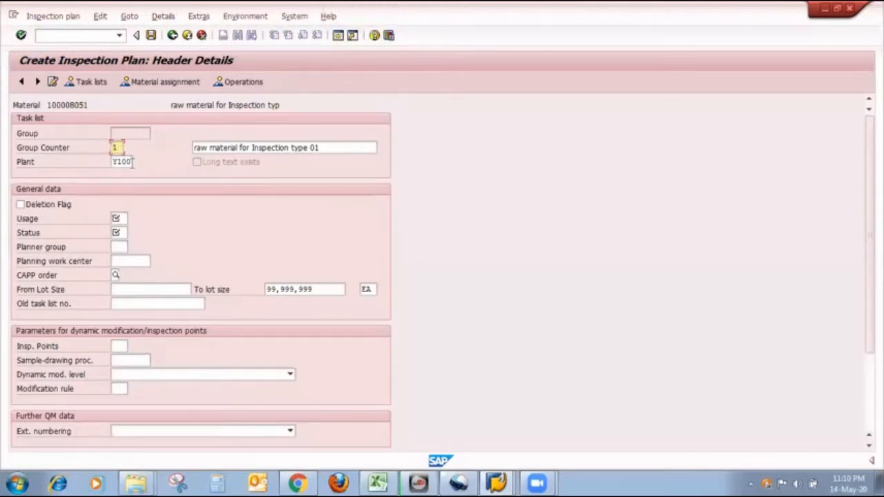
Step: Set the inspection plan header's usage to 5 (Goods receipt) and its status to 4 (Released (general))
left_click(116, 218)
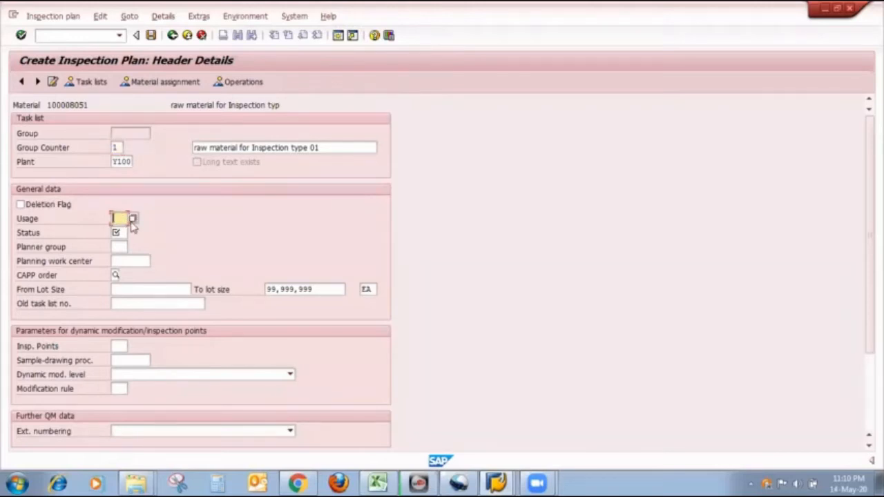
left_click(132, 220)
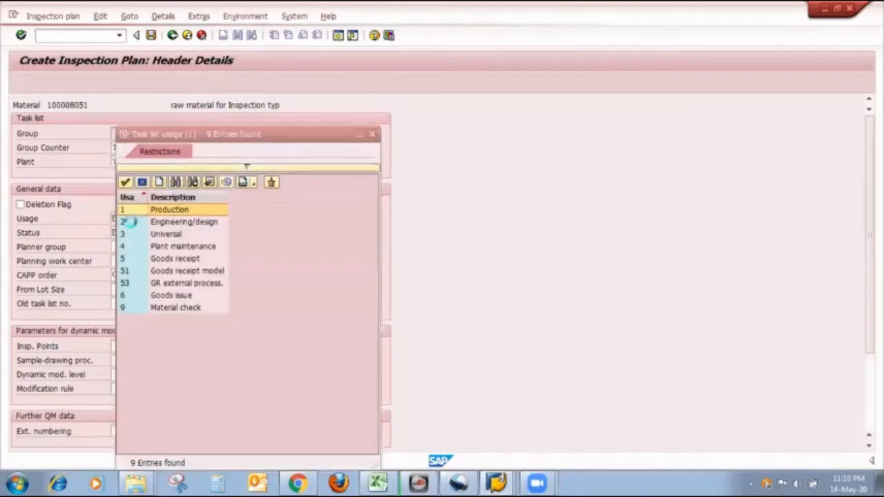
left_click(148, 262)
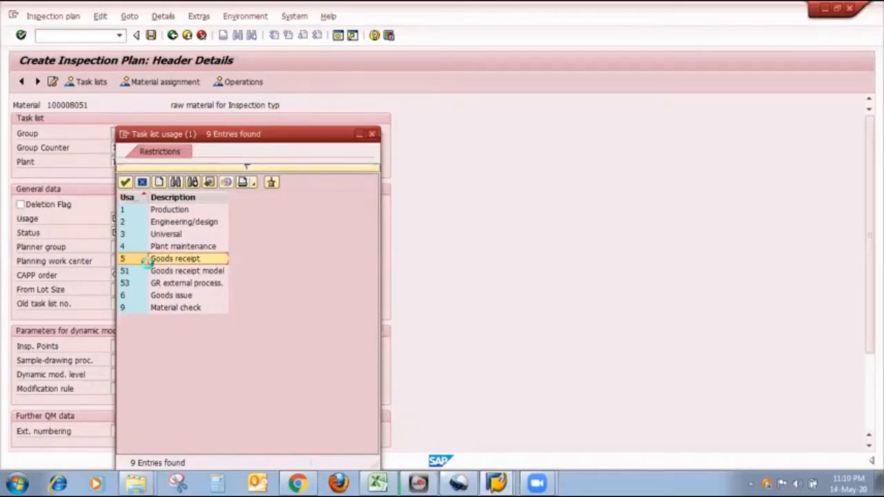
double_click(148, 262)
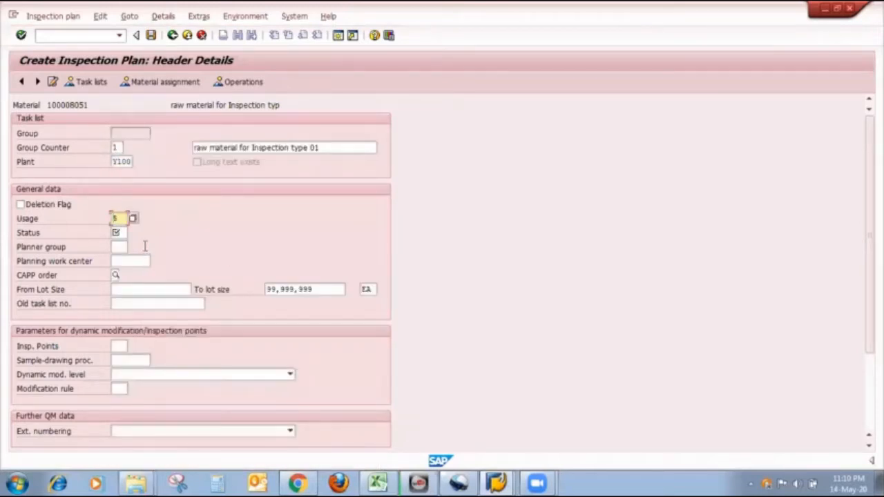
key("Return")
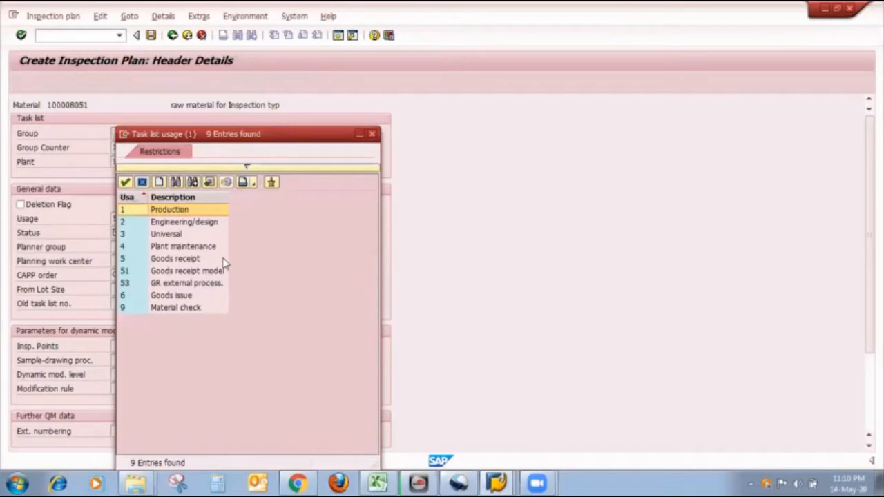
double_click(166, 258)
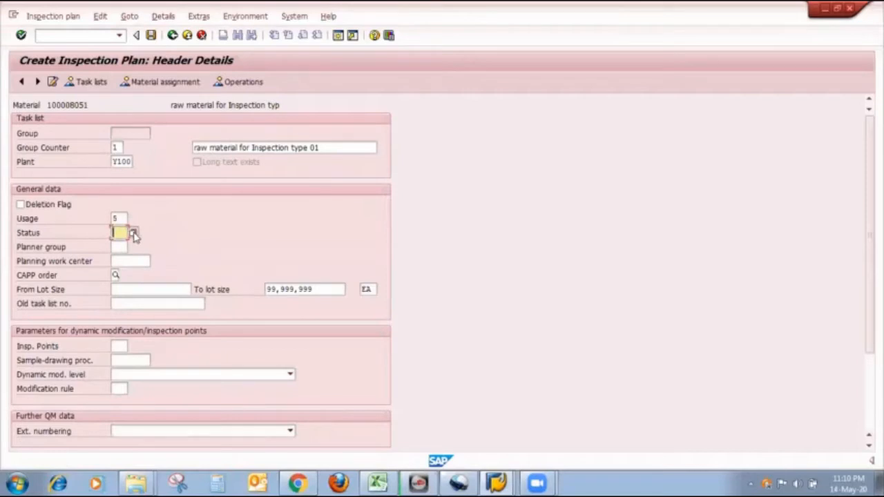
left_click(134, 235)
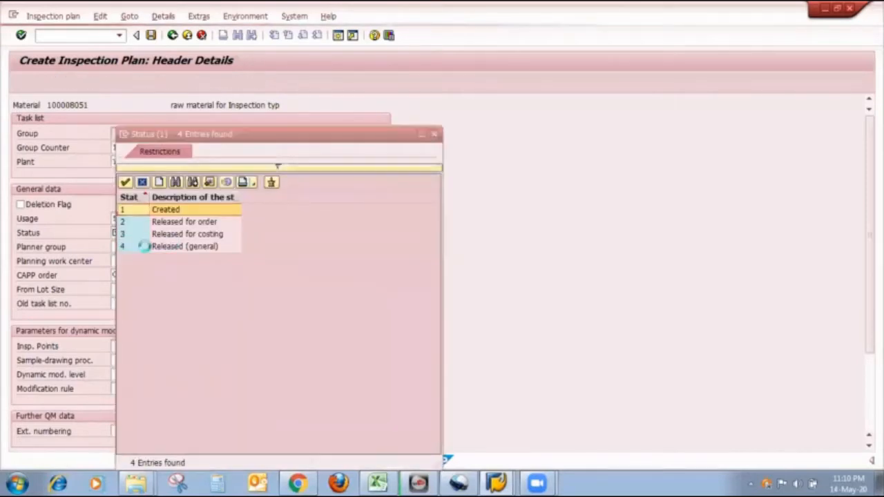
double_click(142, 246)
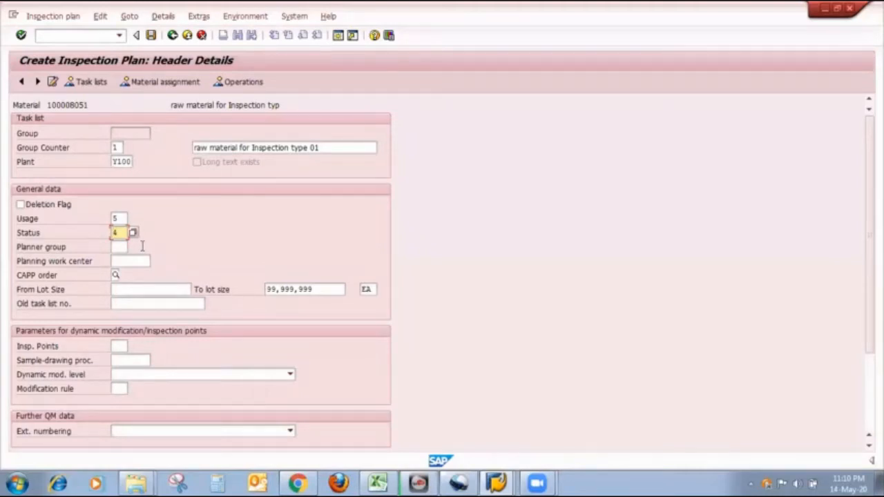
key("Return")
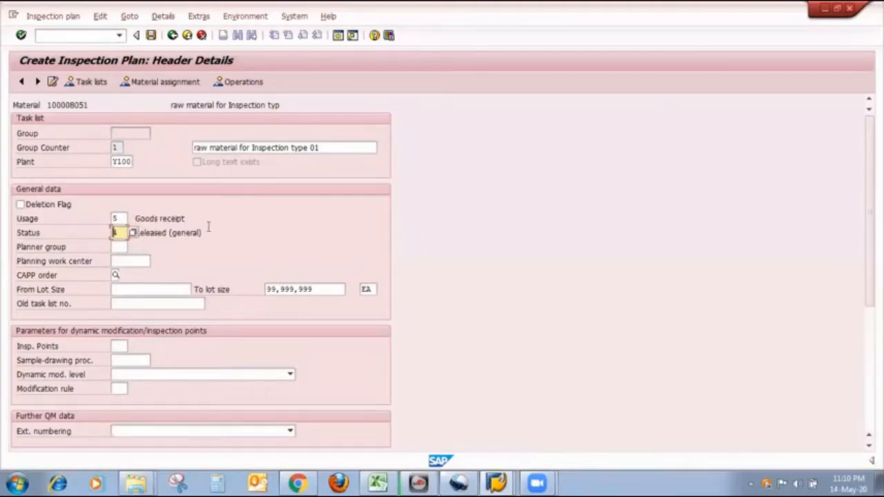
Step: Open the plan's operation overview and widen the Work center and Control key columns
left_click(238, 81)
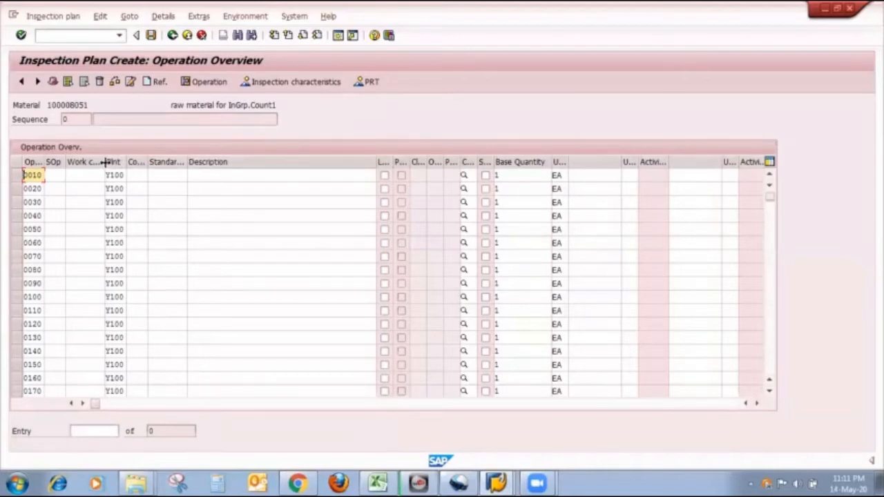
left_click_drag(104, 161, 141, 186)
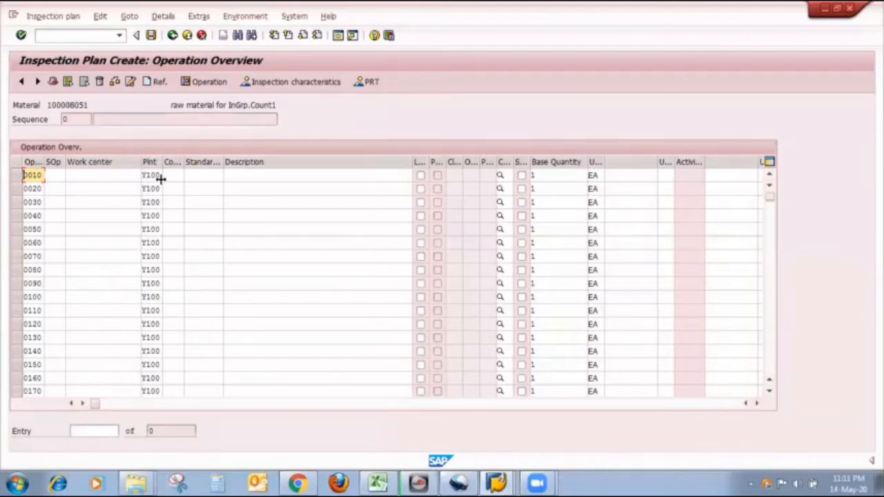
left_click_drag(182, 162, 211, 162)
Step: Assign control key QM01, Insp. operation: Characteristics, to operation 0010 from the list of available control keys
left_click(198, 175)
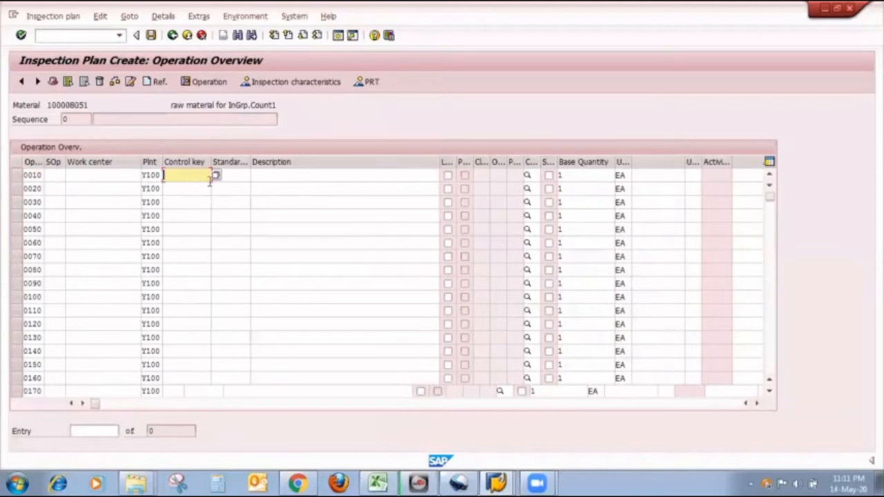
left_click(216, 176)
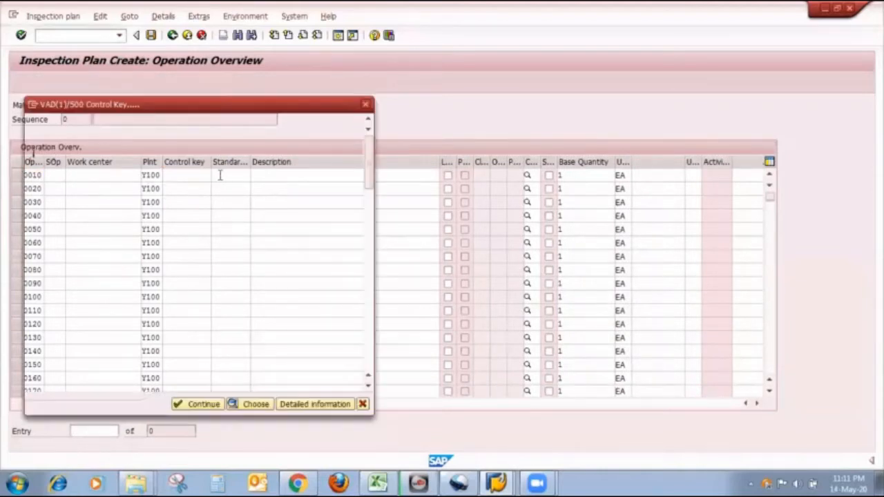
left_click(367, 325)
left_click(368, 324)
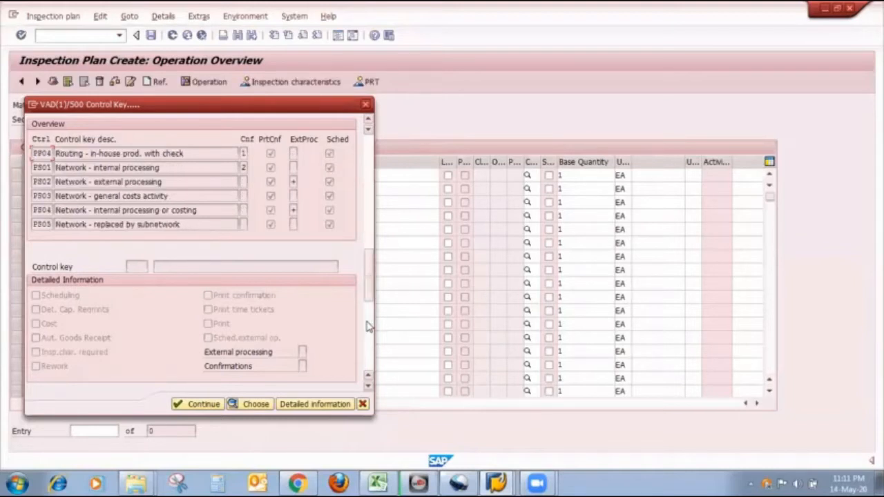
left_click(368, 325)
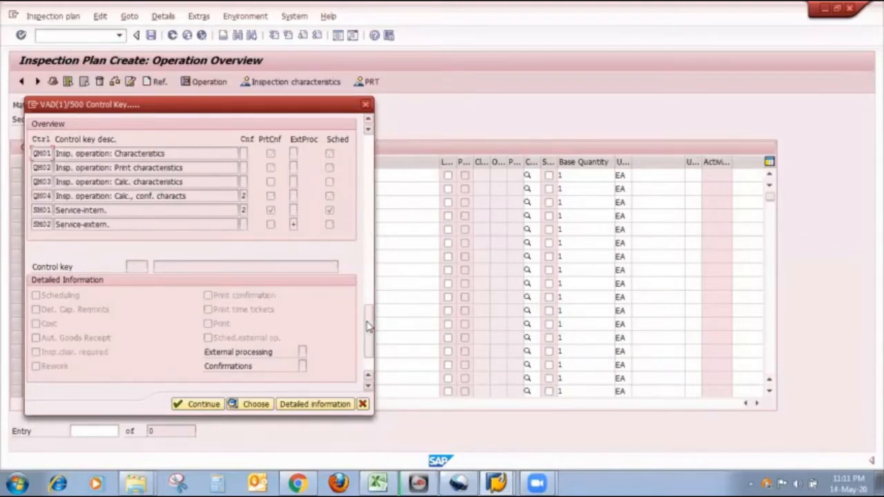
double_click(48, 154)
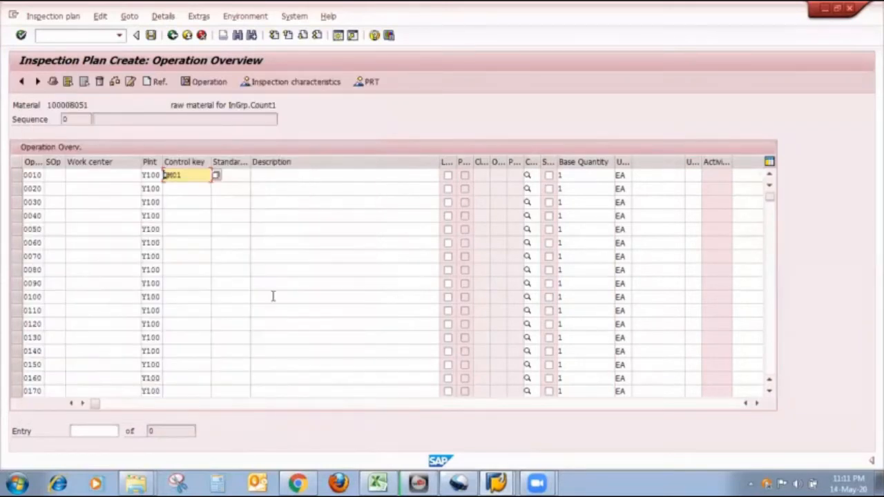
Step: Examine the detailed information of control key QM01 in operation 0010's value list and continue out of the list
left_click(216, 175)
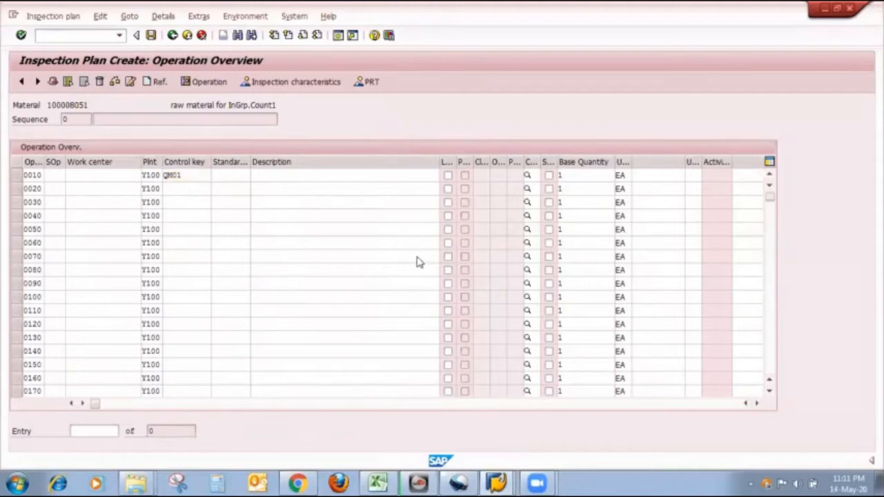
left_click_drag(370, 194, 373, 296)
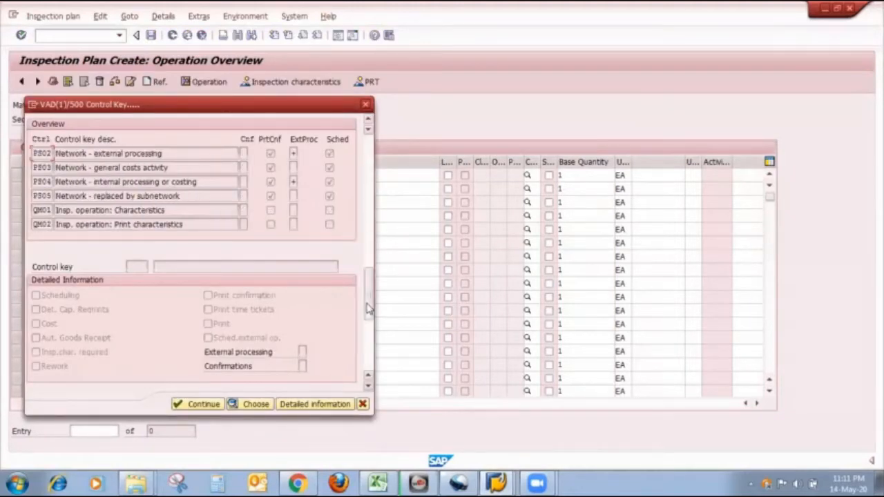
left_click(43, 210)
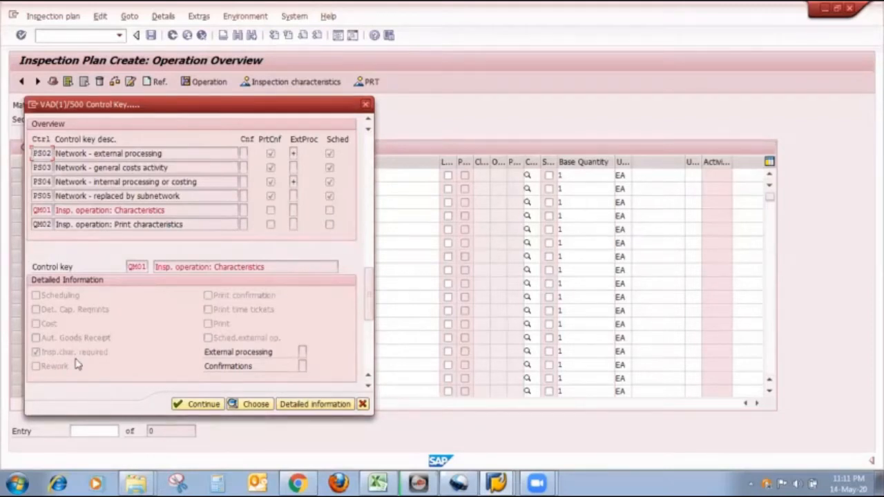
left_click(190, 404)
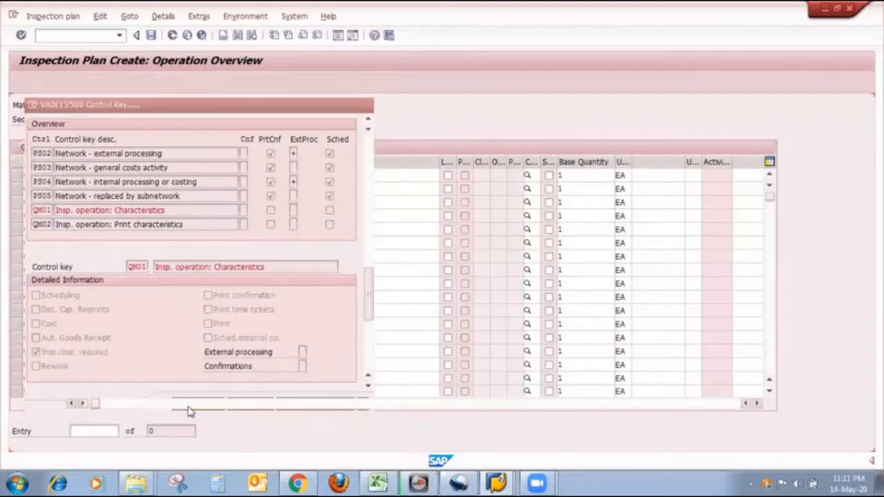
Step: Try to open the inspection characteristics of operation 0010 and cancel back to the plan's header details
left_click(16, 175)
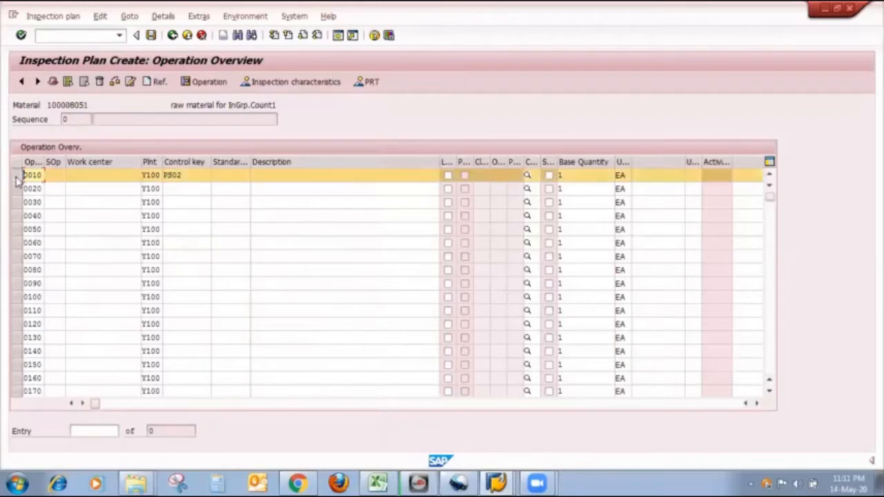
left_click(298, 82)
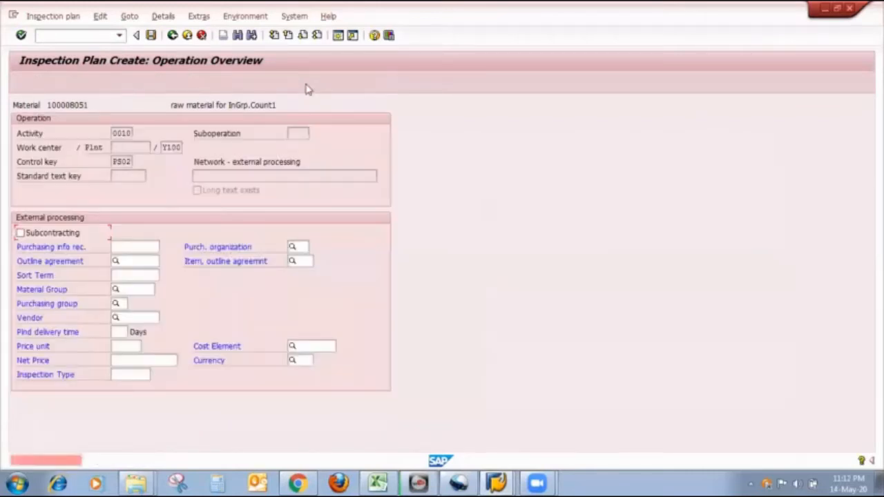
left_click(199, 34)
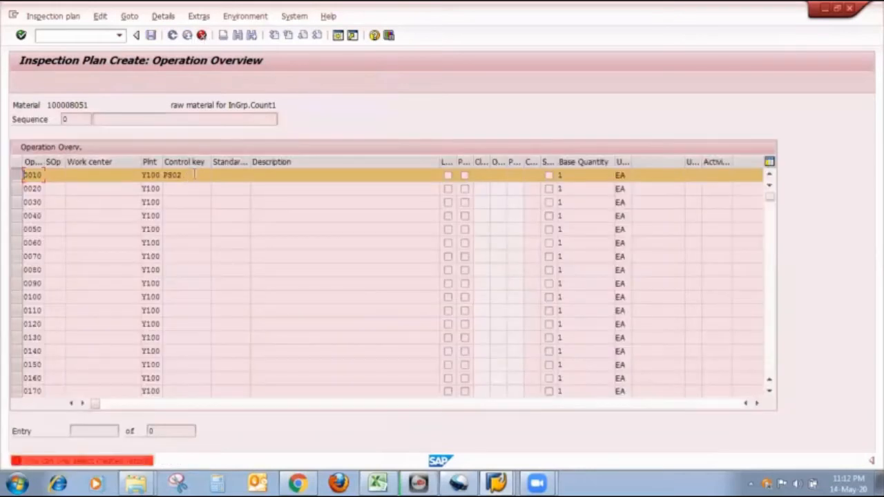
left_click(194, 174)
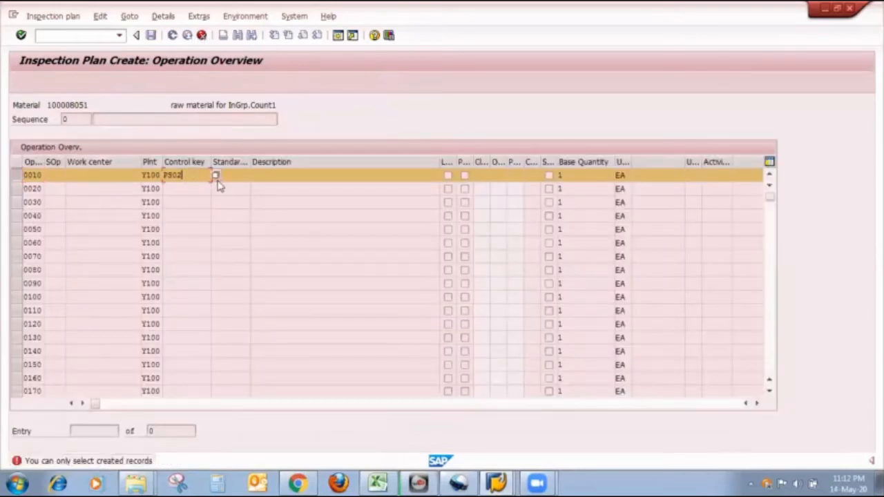
left_click(200, 35)
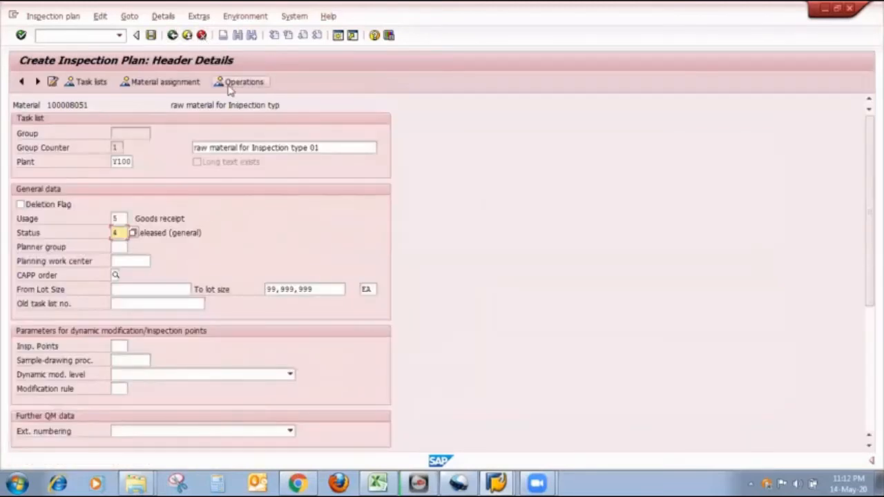
Step: Reopen the operation overview from the plan header and set the control key of operation 0010 to QM01
left_click(237, 82)
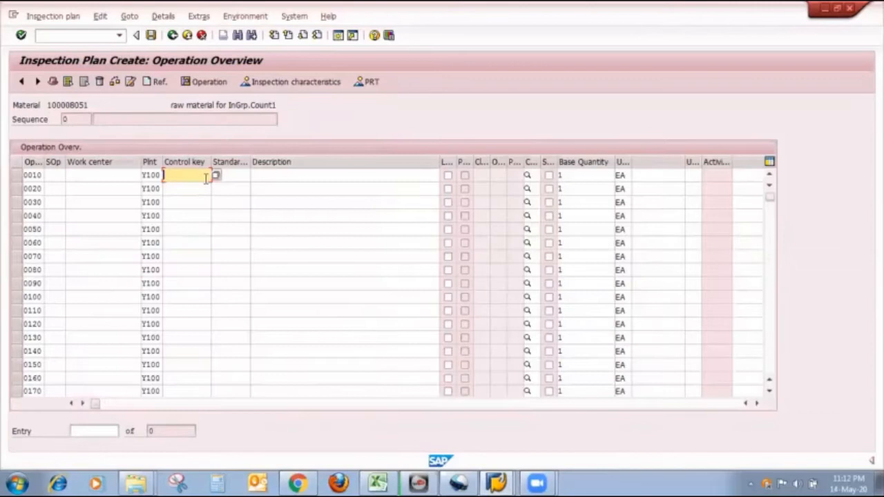
left_click(206, 178)
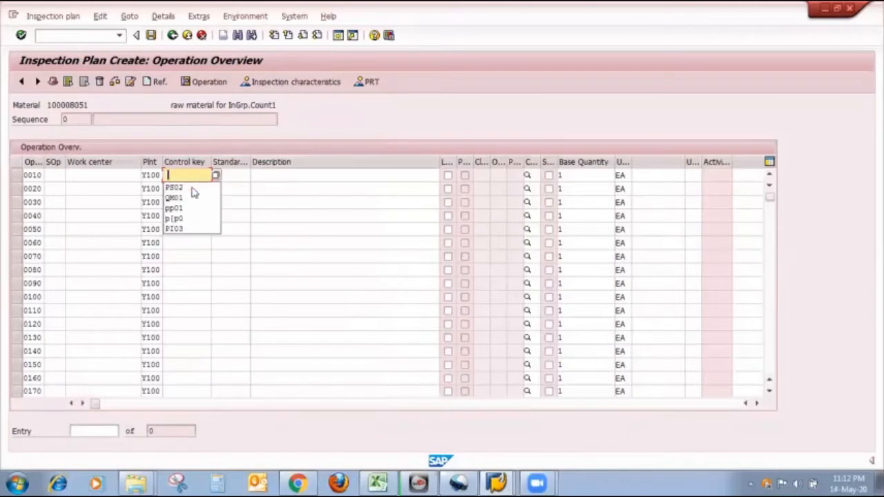
left_click(194, 195)
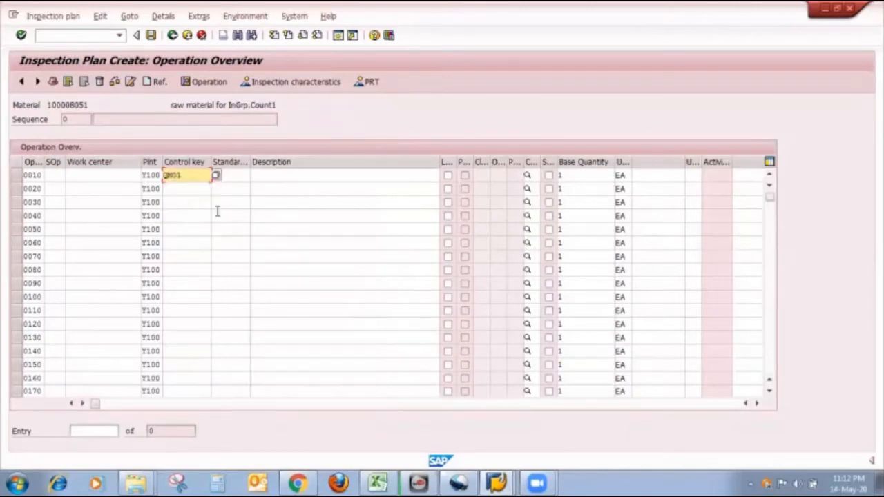
Step: Open the inspection characteristics of operation 0010 and assign master inspection characteristic TICKNESS, version 1, to characteristic 10
left_click(16, 175)
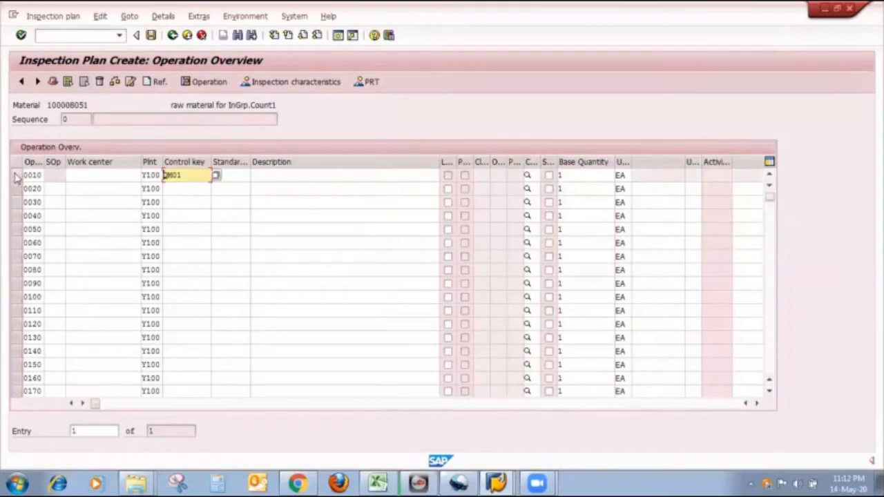
left_click(304, 81)
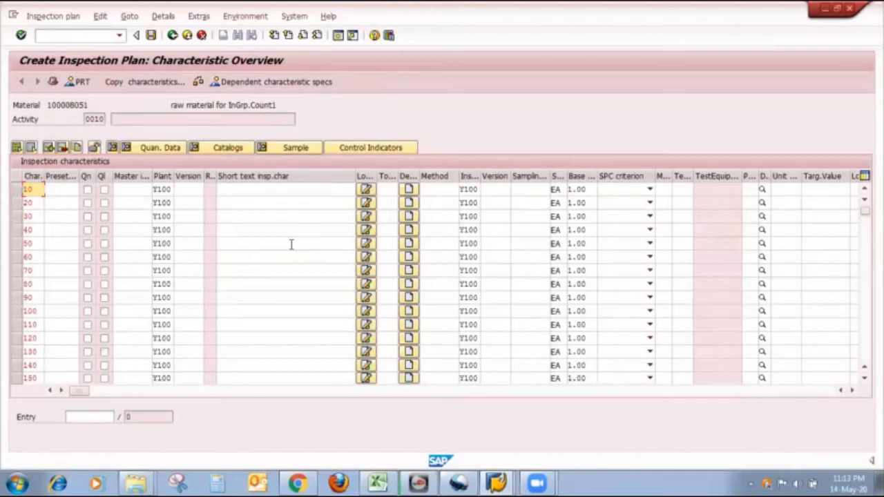
left_click(141, 188)
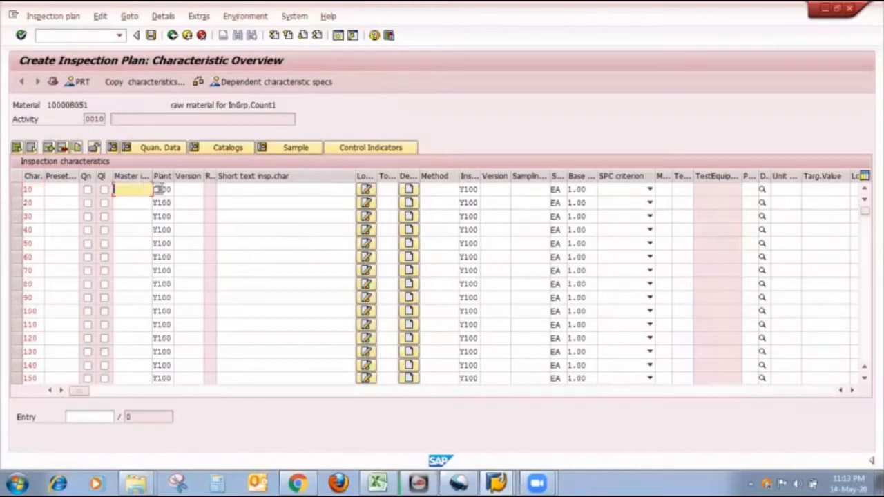
key("Return")
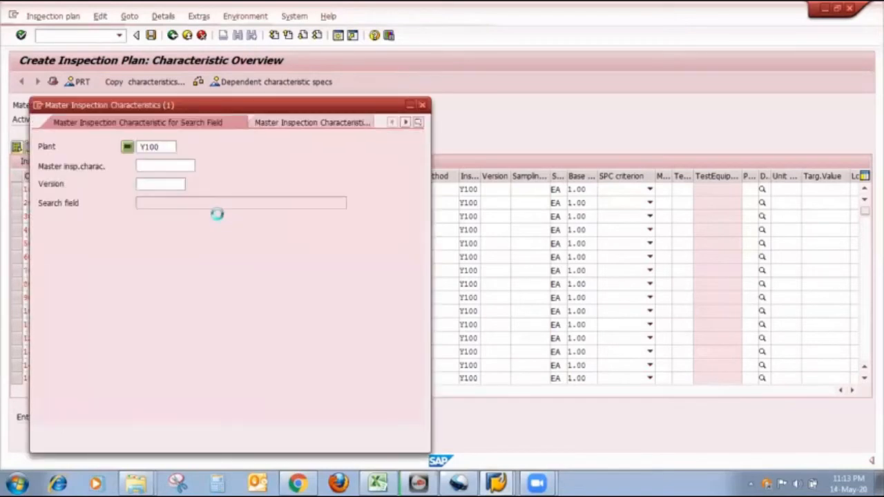
key("Return")
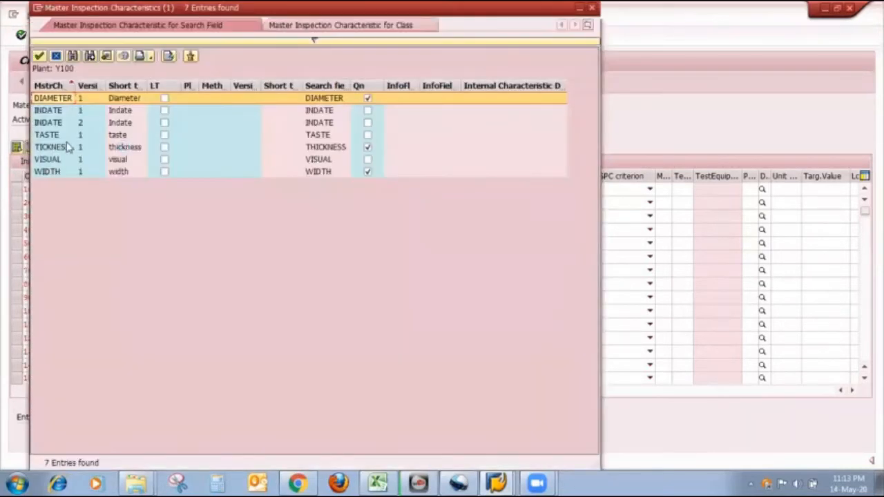
left_click(65, 146)
double_click(66, 145)
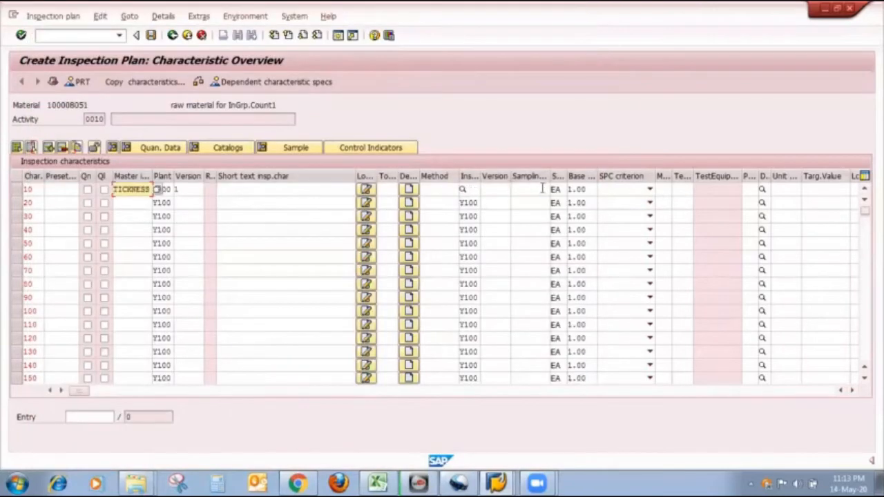
Step: Assign sampling procedure SAMPLE5, sample management, to characteristic 10 from the list of sampling procedures
left_click(544, 189)
key("Return")
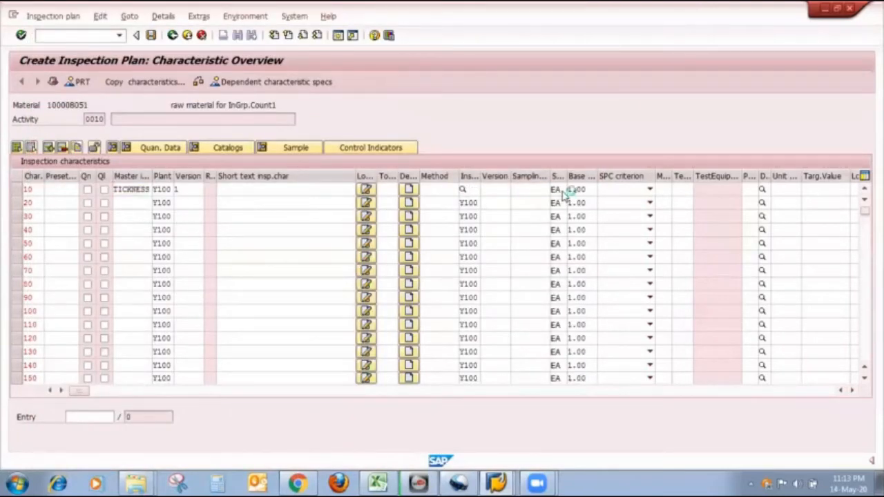
key("F4")
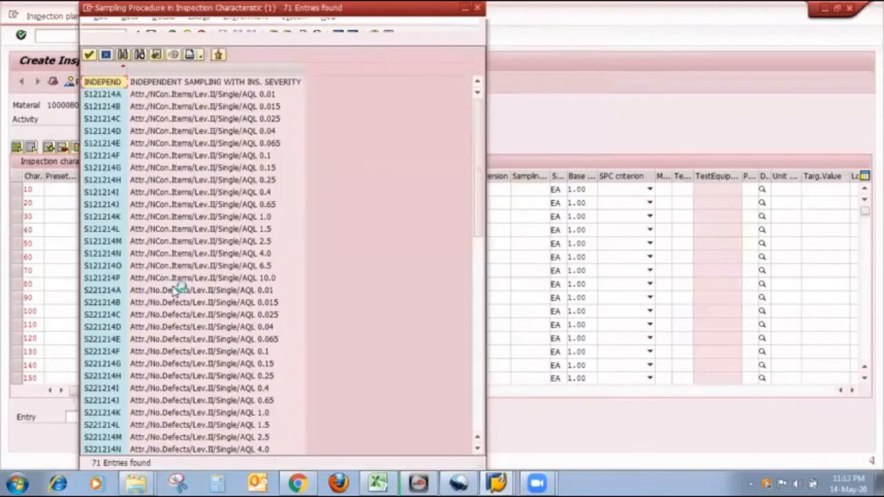
scroll(180, 297, "down", 8)
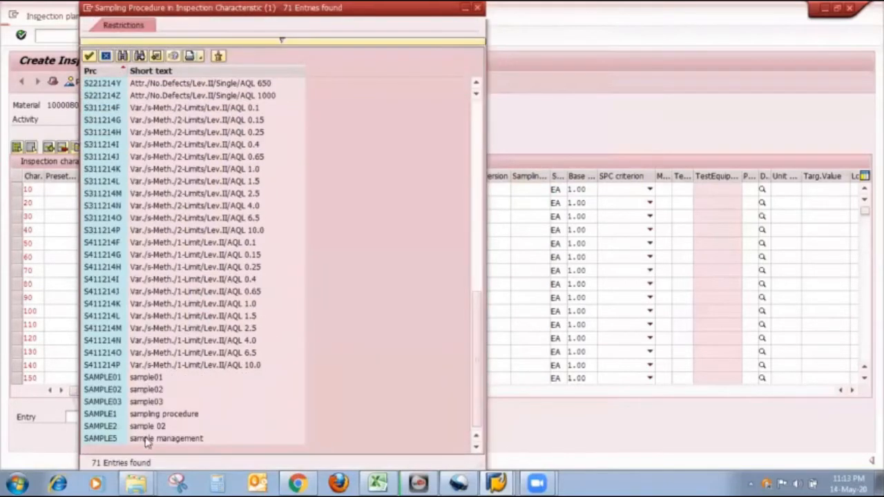
left_click(141, 439)
double_click(142, 439)
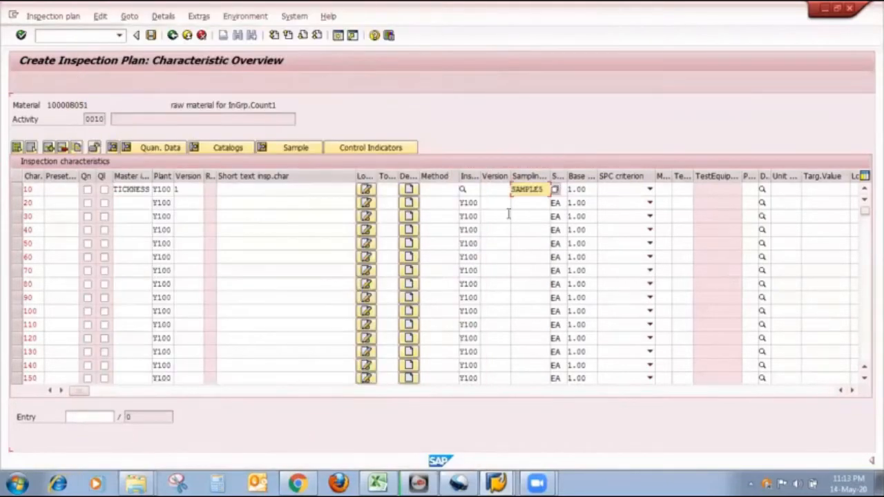
key("Return")
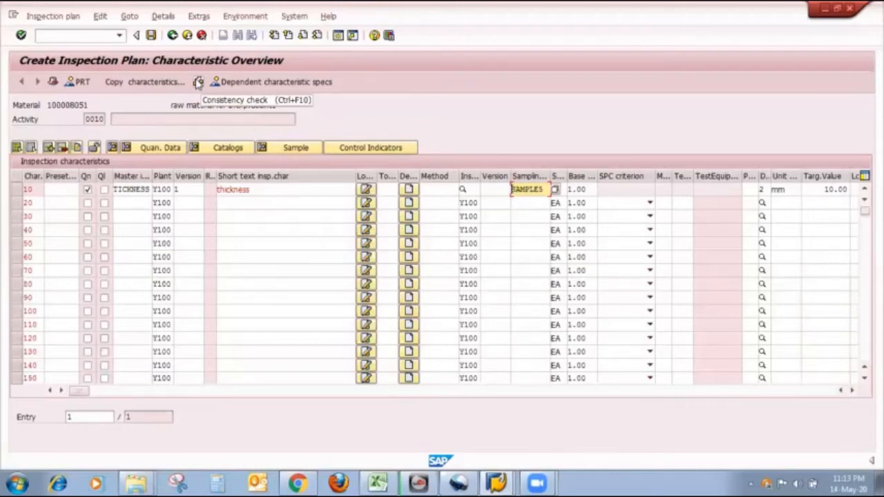
Step: Run the consistency check on the inspection plan, return from its message log and save the plan
left_click(198, 81)
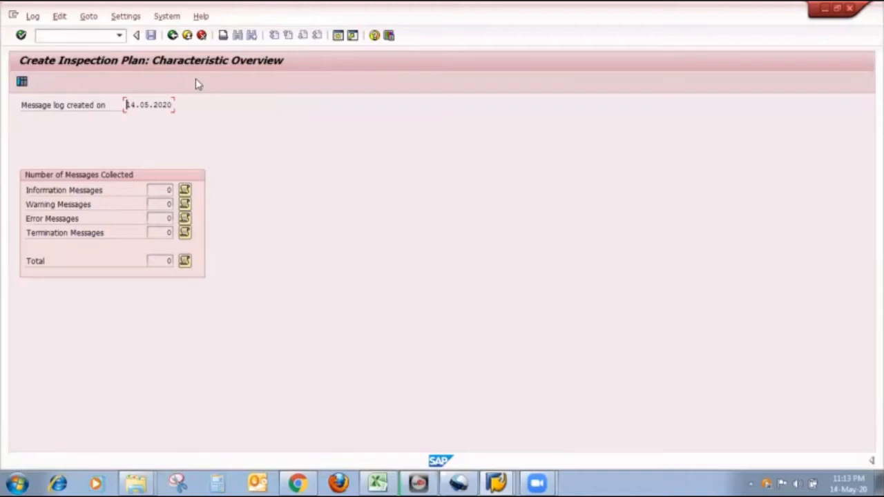
left_click(170, 36)
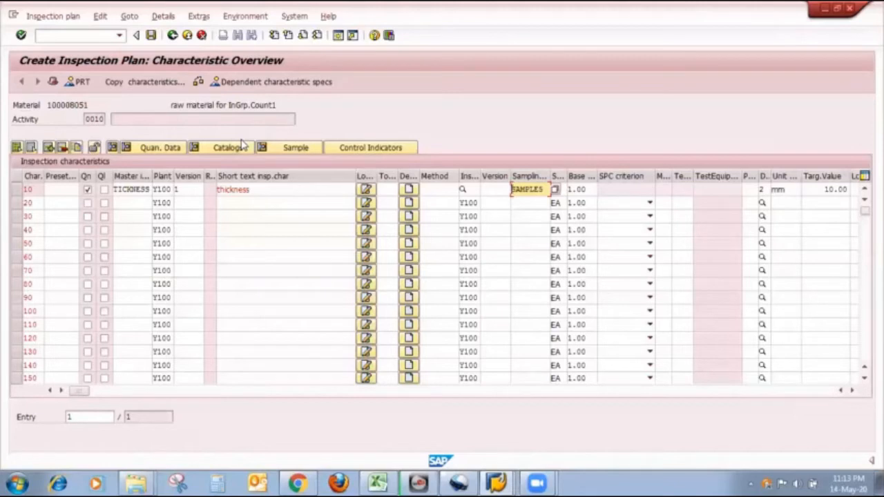
left_click(150, 37)
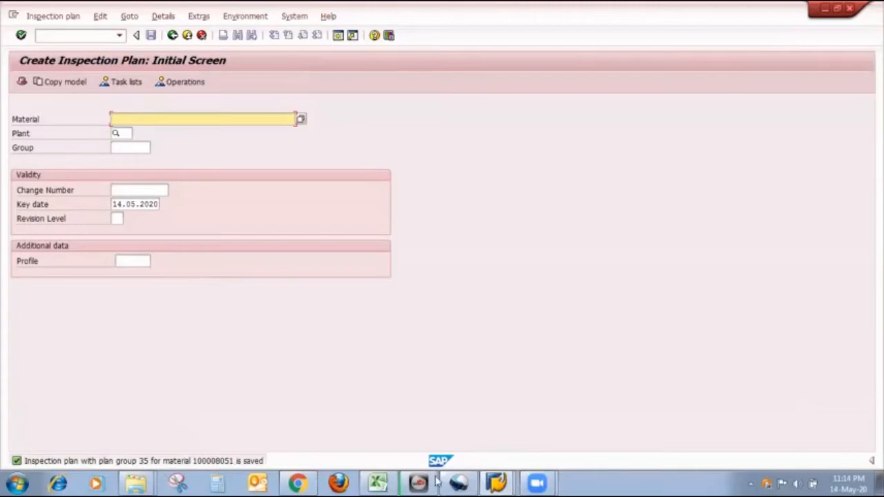
Step: Consult the inspection type 01 transaction sequence in the Excel sheet, and start purchase order creation in SAP with transaction /nme21n
left_click(377, 482)
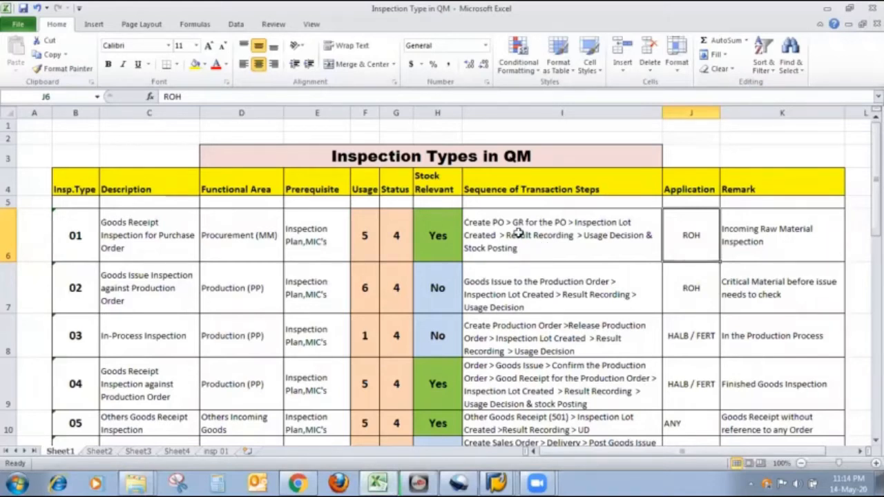
key("alt+Tab")
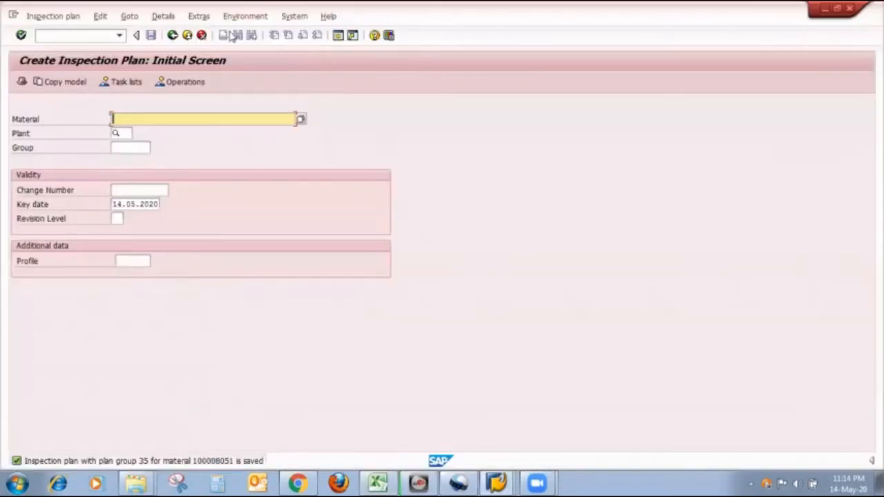
left_click(102, 33)
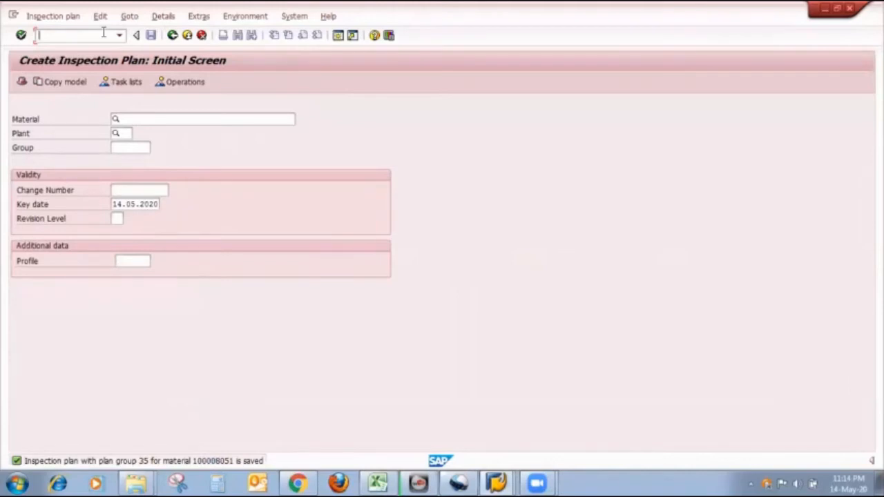
type("/nmigo")
key("BackSpace")
key("BackSpace")
key("BackSpace")
type("e21n")
key("Return")
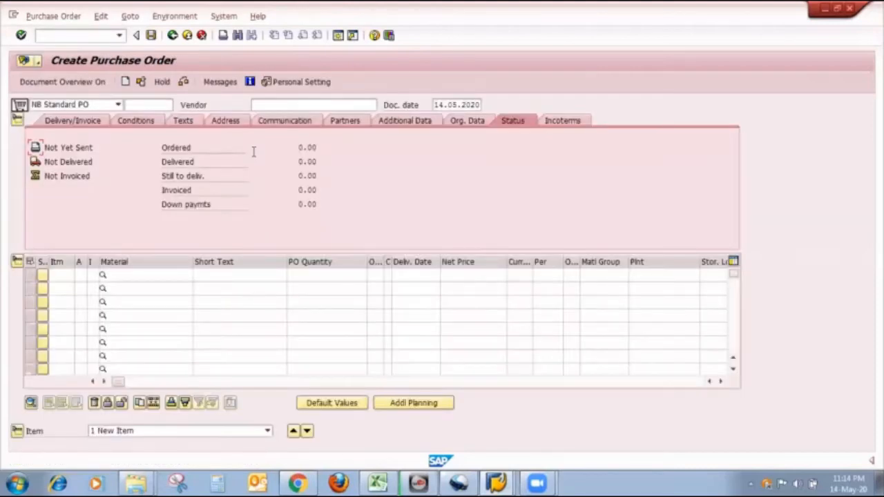
Step: Set the purchase order type to ZRAW Raw Procurement and choose the first vendor among the previously used entries
left_click(119, 104)
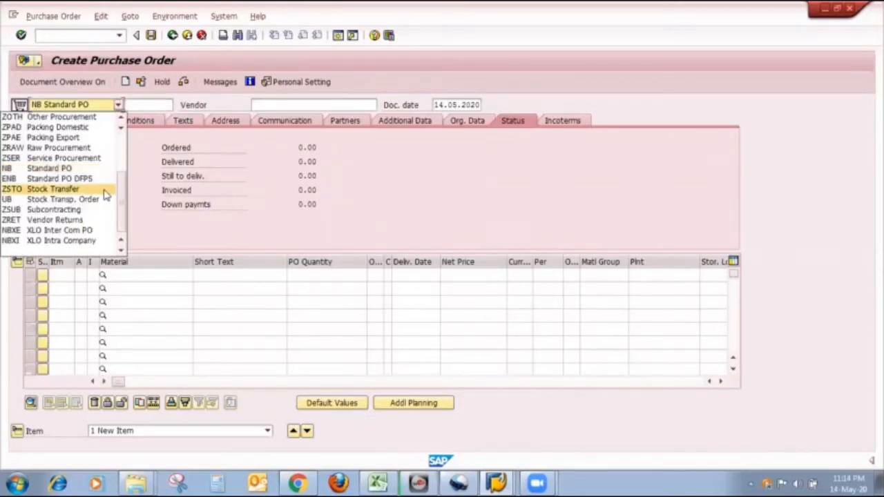
left_click(58, 147)
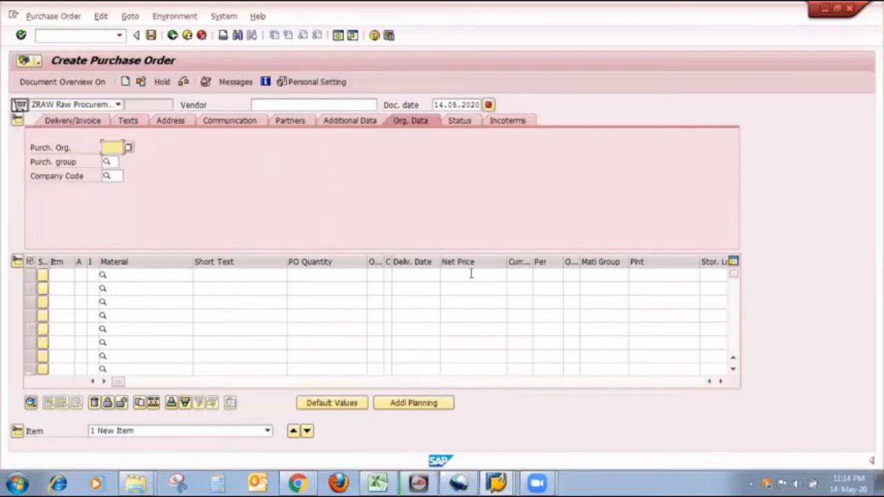
left_click(276, 103)
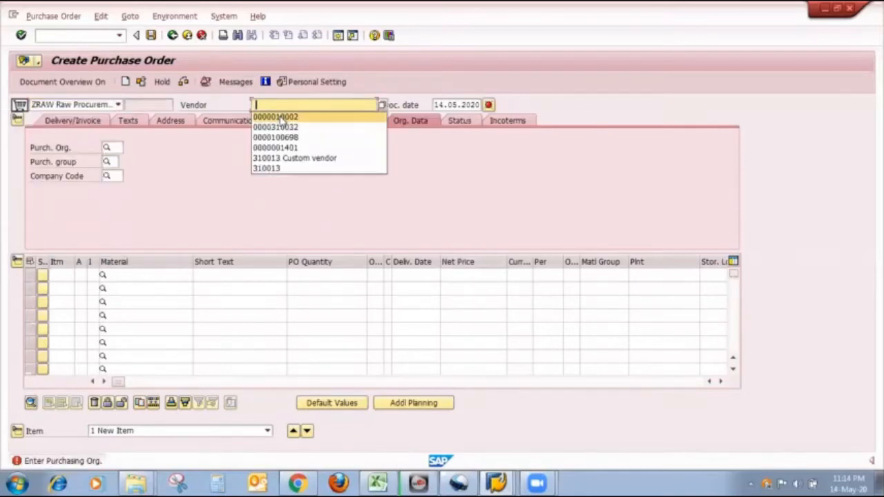
left_click(276, 114)
Step: Fill in the organizational data with purchasing organization 1000, purchasing group RAW and company code 1000, and confirm the header
left_click(112, 148)
left_click(112, 159)
left_click(113, 161)
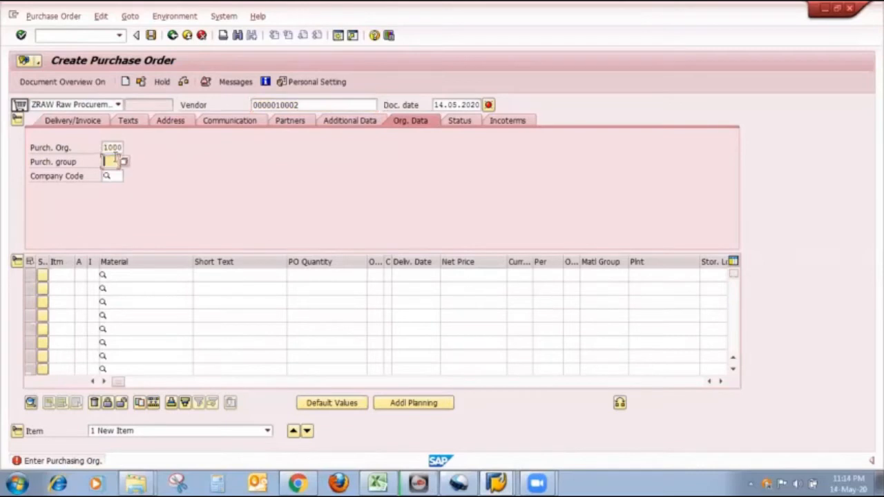
left_click(112, 173)
left_click(113, 176)
left_click(113, 188)
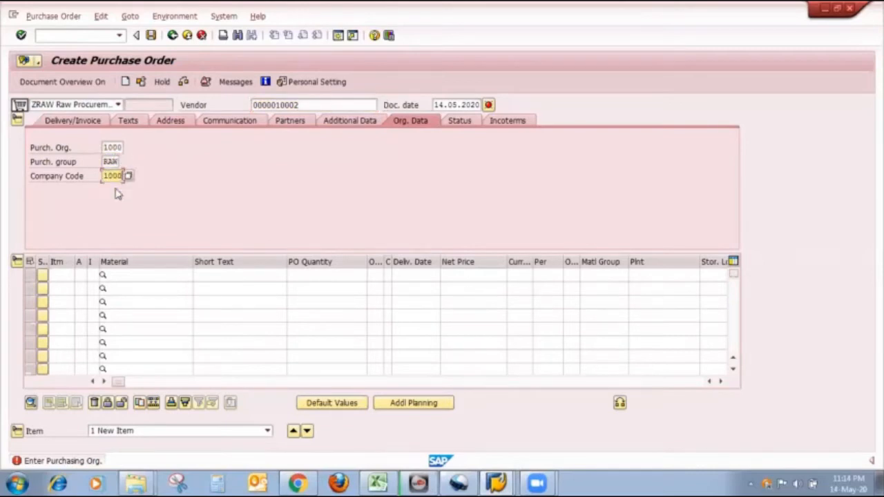
key("Return")
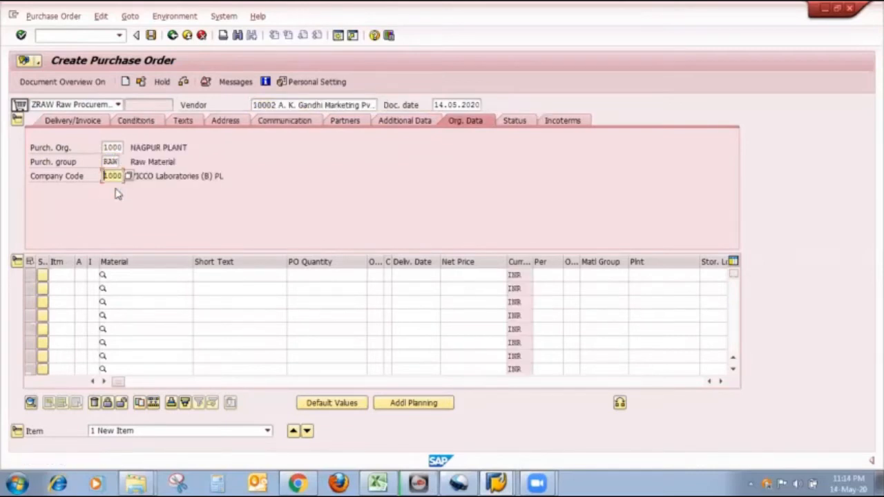
Step: Enter material 100008051 in the first item row of the purchase order
left_click(151, 276)
left_click(145, 276)
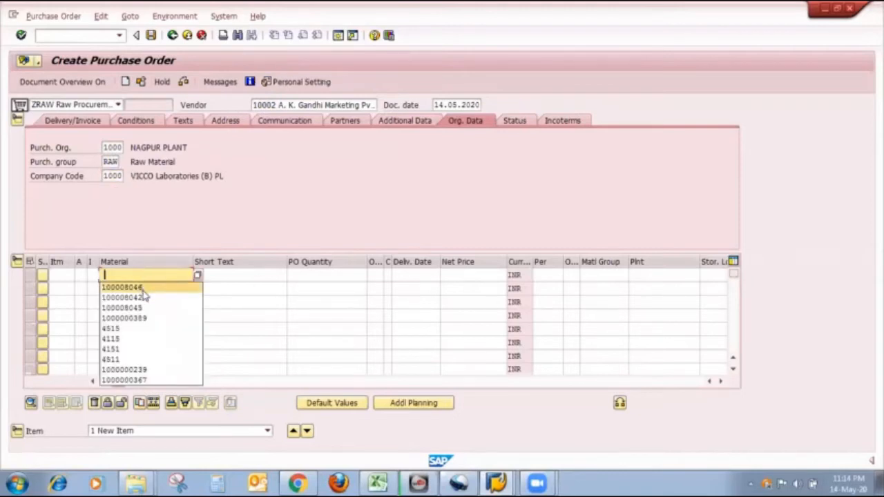
left_click(144, 296)
key("BackSpace")
key("BackSpace")
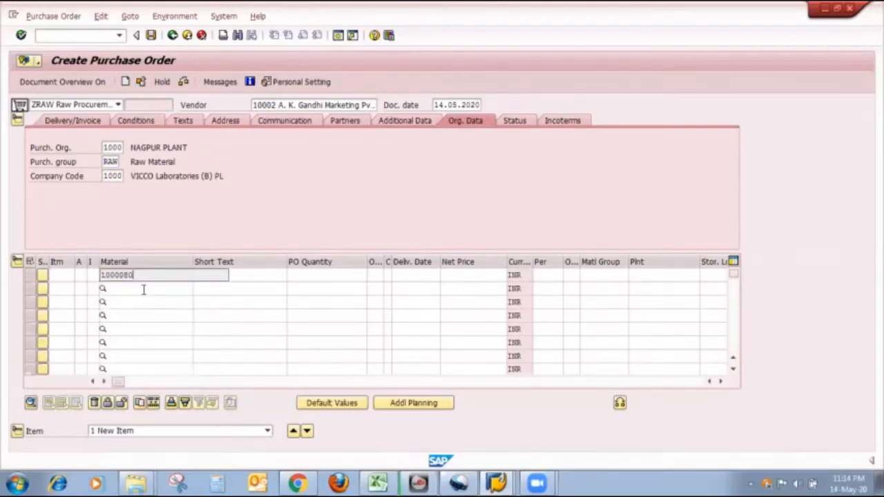
type("51")
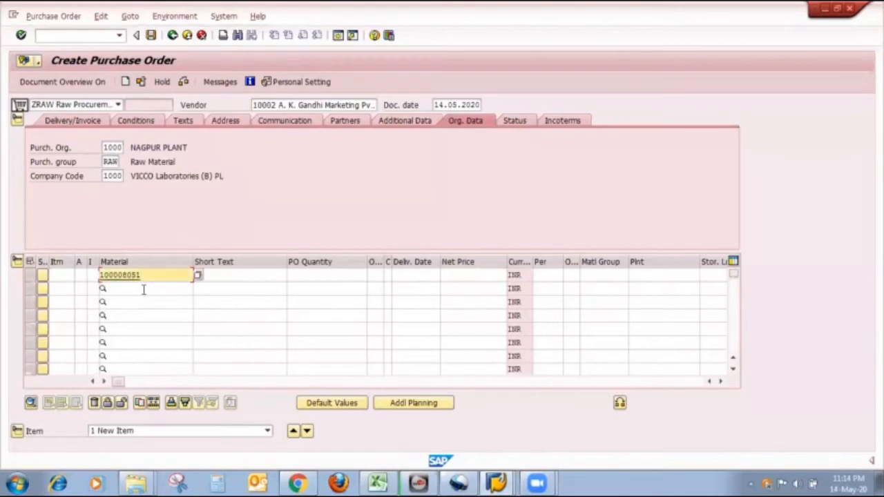
Step: Give the first item a PO quantity of 10, a net price of 100 and plant Y100, and confirm the item
left_click(336, 274)
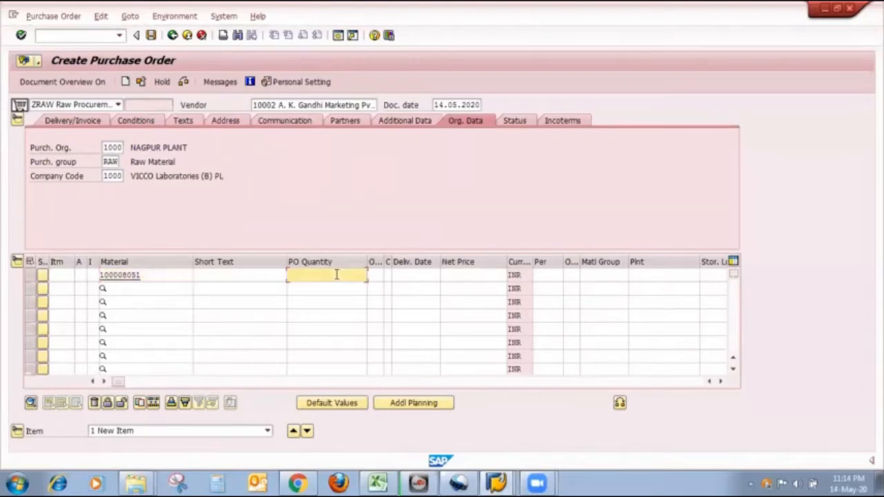
type("10")
key("Tab")
key("Tab")
key("Tab")
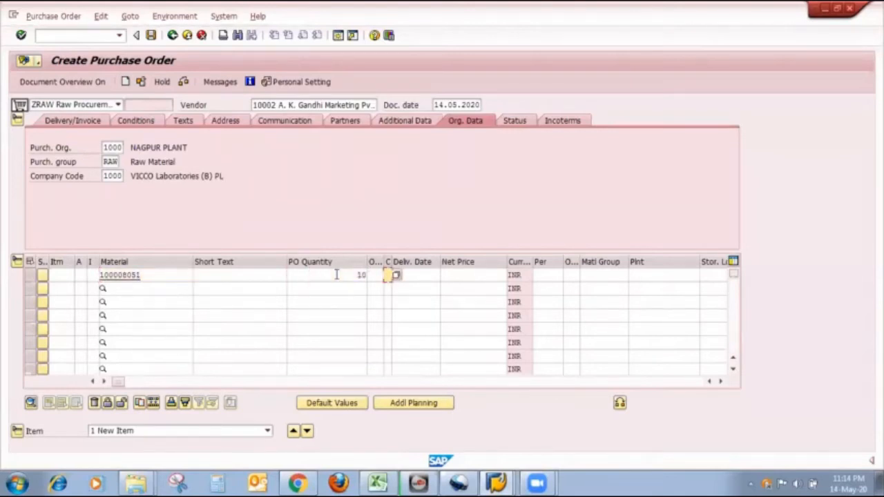
type("100")
key("Tab")
key("Tab")
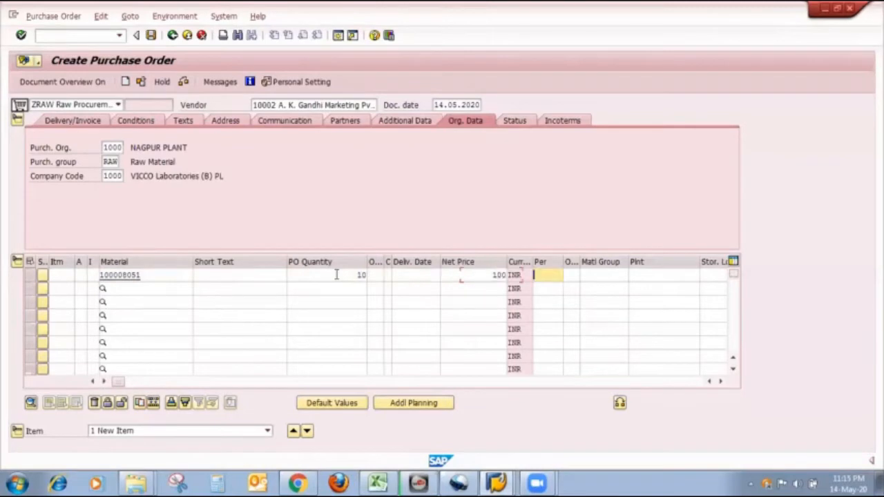
key("Tab")
key("Tab")
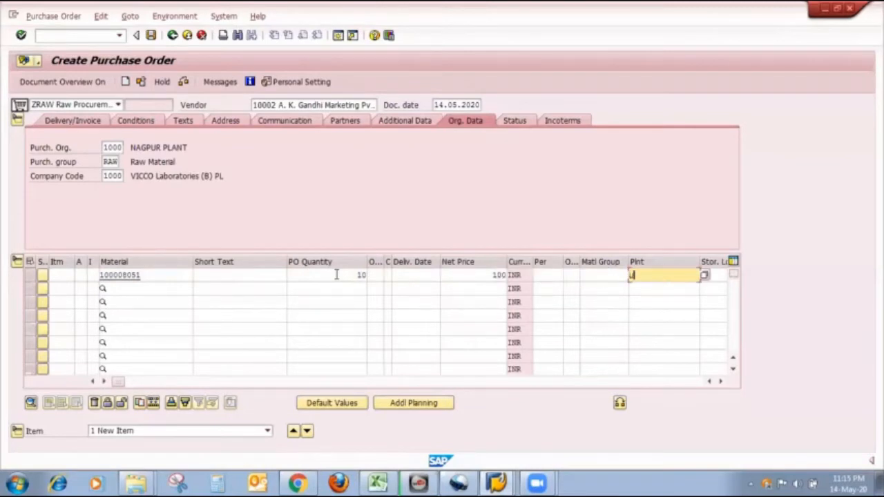
type("y100")
key("Return")
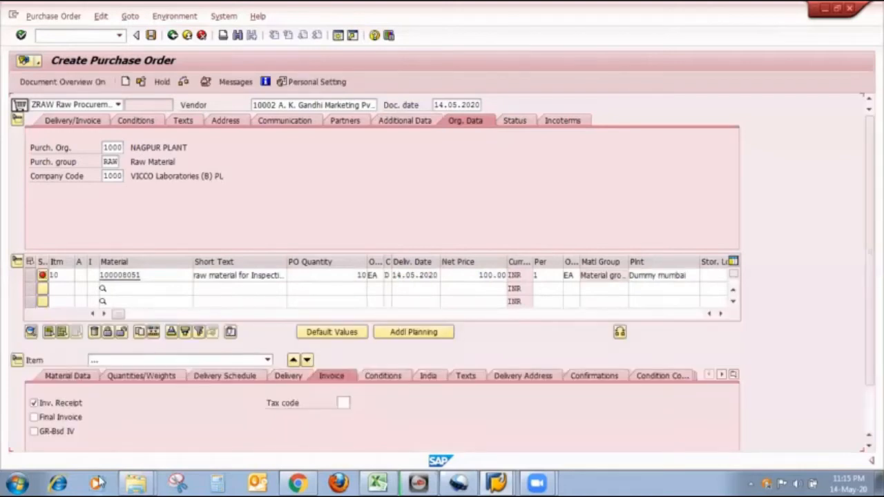
Step: Activate goods-receipt-based invoice verification for item 10, set its tax code to G0 and check the purchase order
left_click(66, 431)
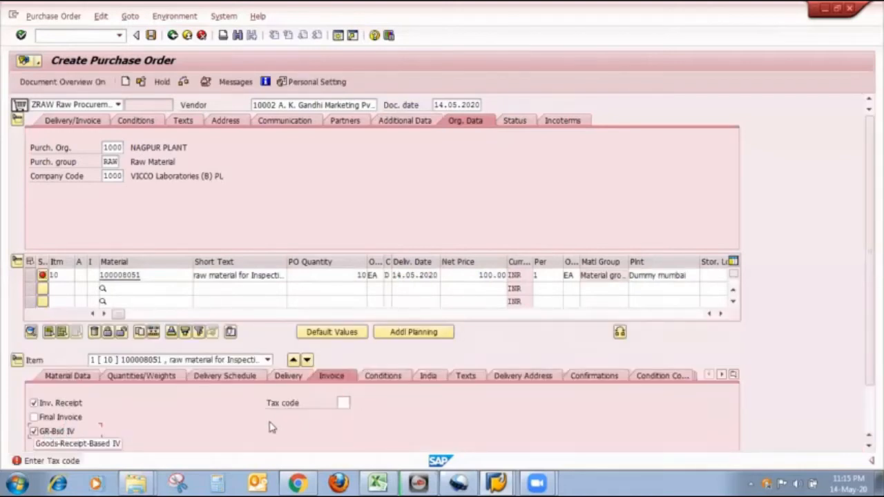
left_click(344, 402)
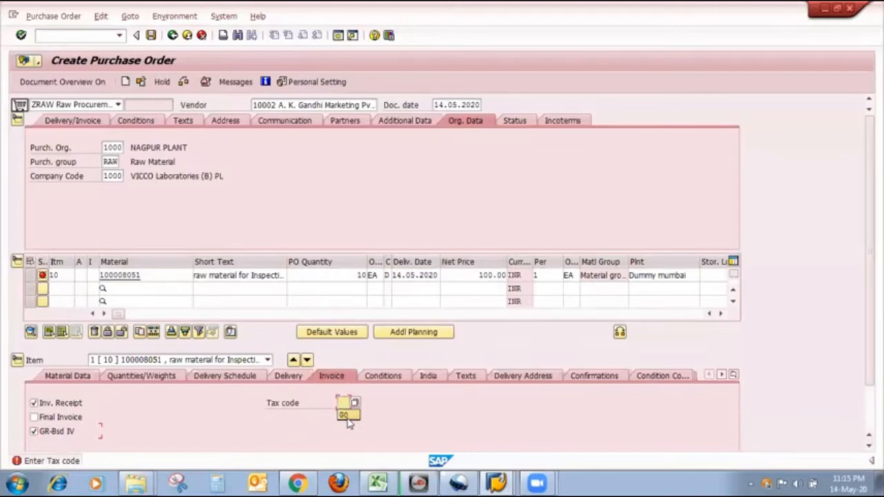
left_click(347, 415)
key("Return")
key("Return")
left_click(184, 83)
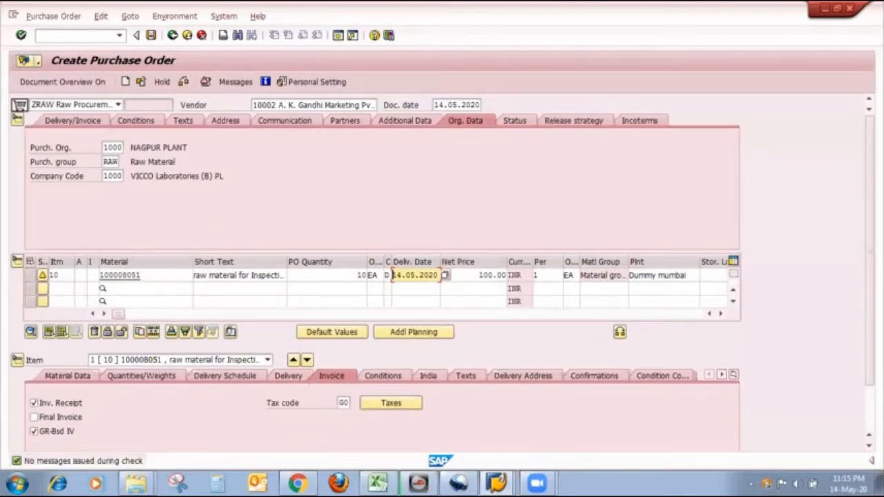
Step: Save the purchase order and go to the purchase order release transaction ME29N
left_click(150, 35)
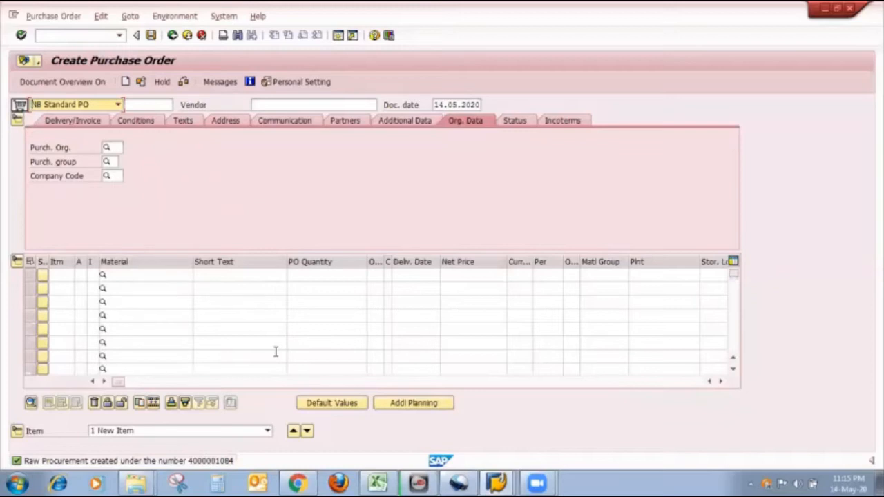
left_click(62, 35)
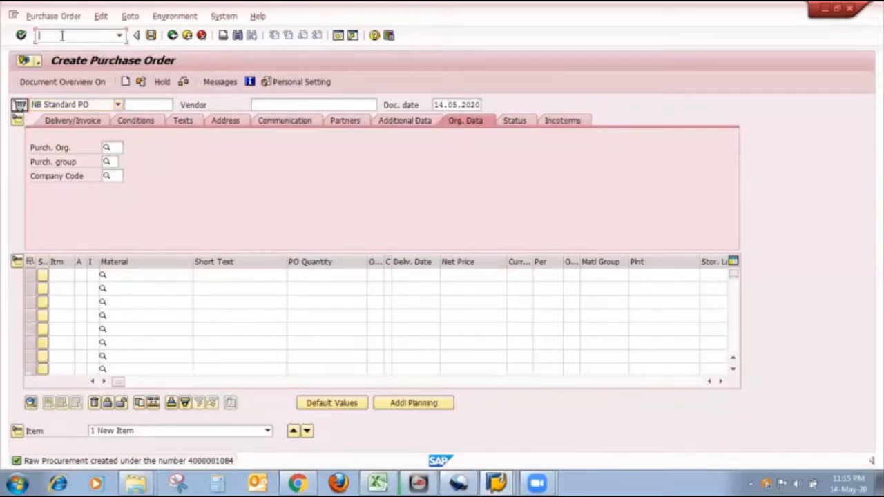
type("/nm")
key("BackSpace")
type("nme29n")
key("Return")
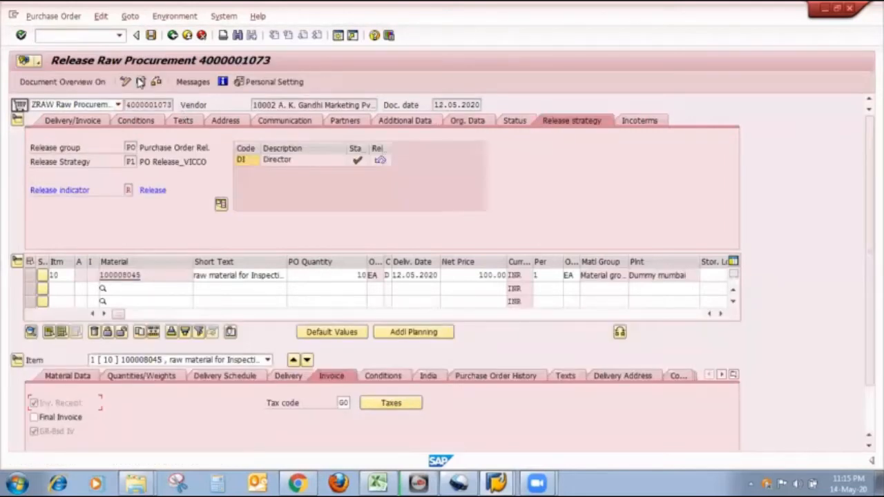
Step: Load the newly created purchase order, release it under code DI (Director) and save the release
key("shift+F5")
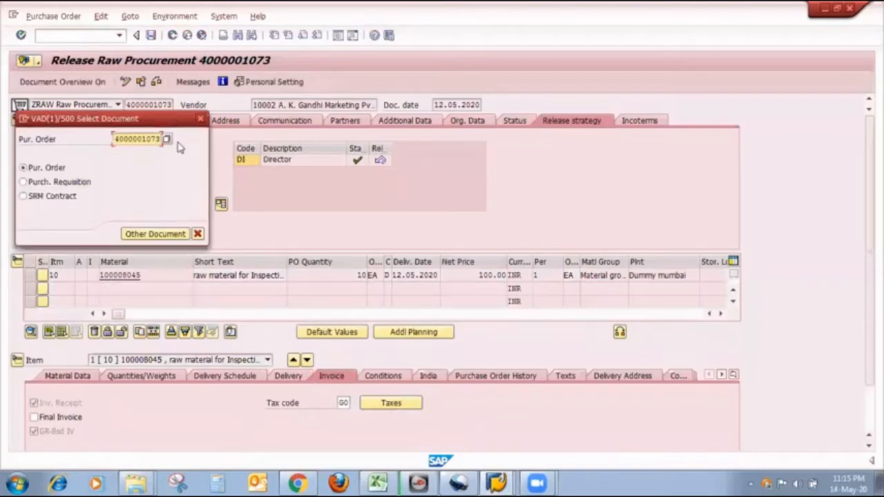
type("4000001084")
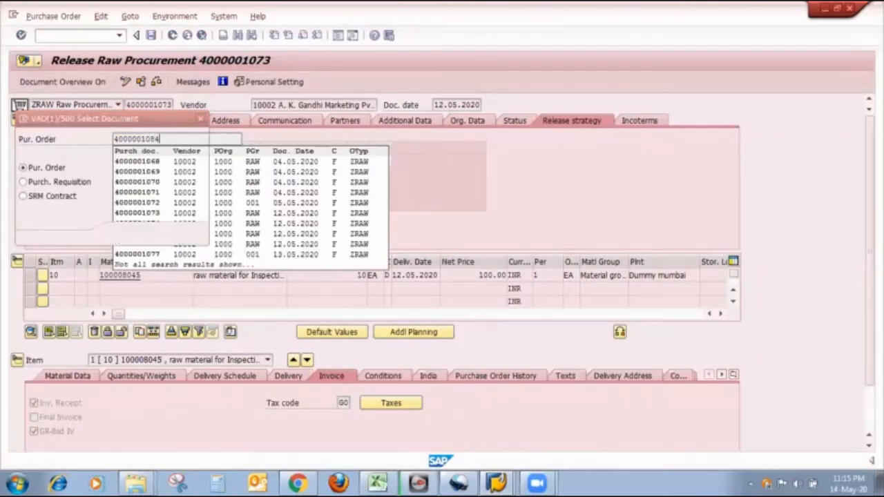
key("Return")
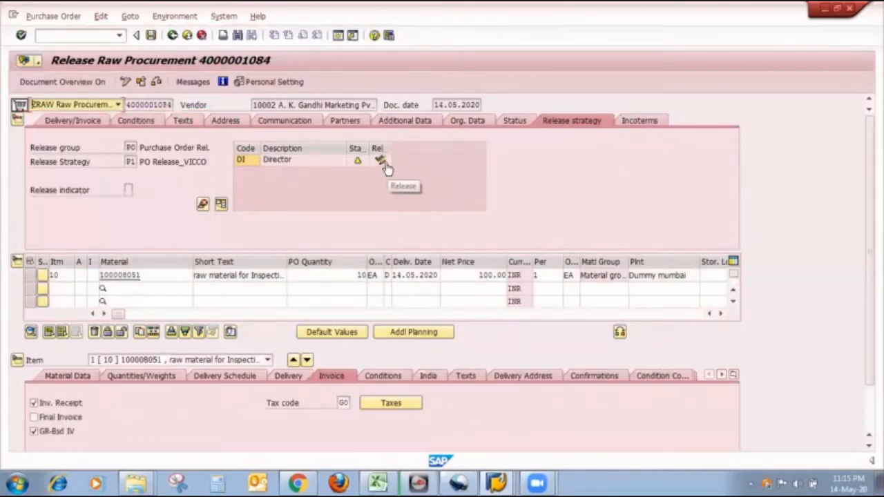
left_click_drag(392, 150, 452, 138)
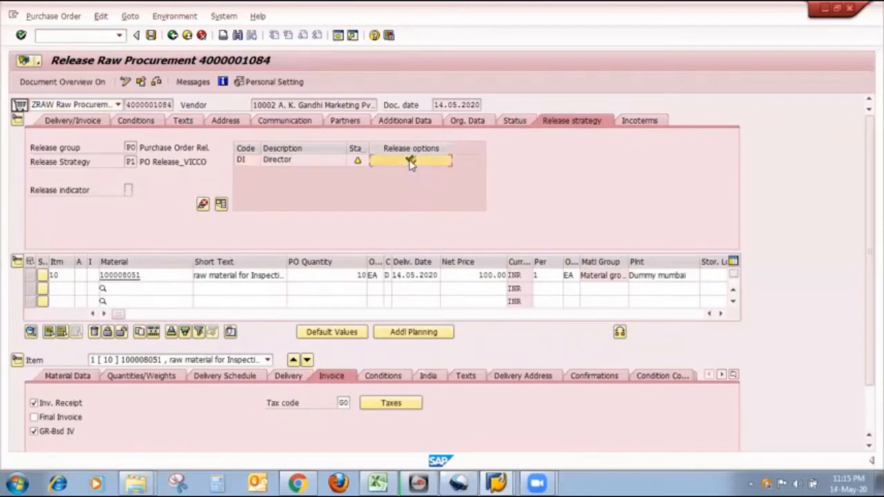
left_click(411, 163)
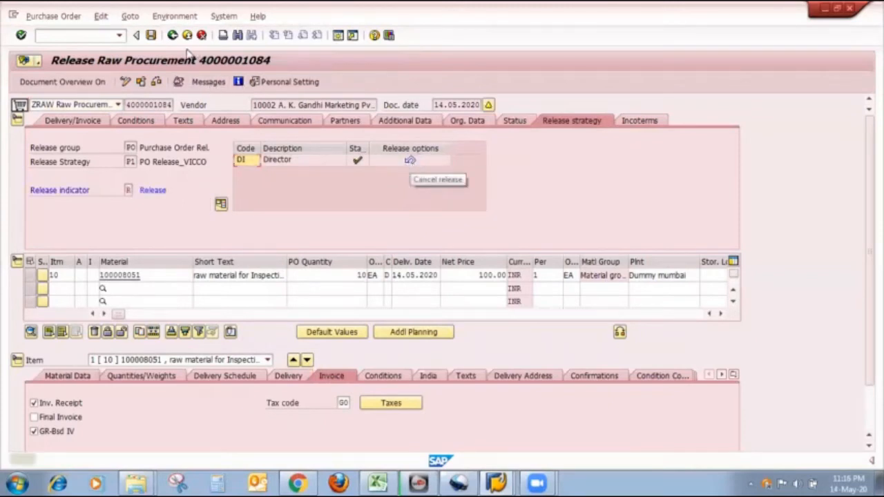
left_click(150, 35)
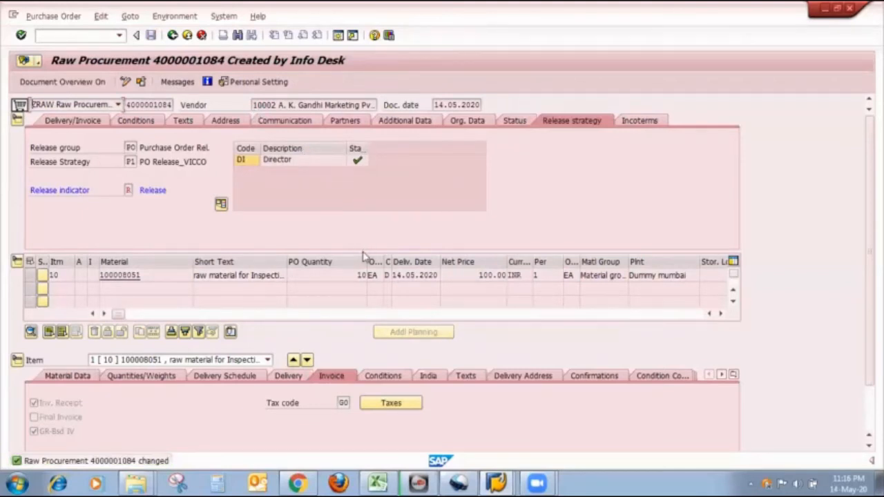
Step: Switch to the Excel workbook and review the sequence of transaction steps for inspection type 01, then return to SAP
key("alt+Tab")
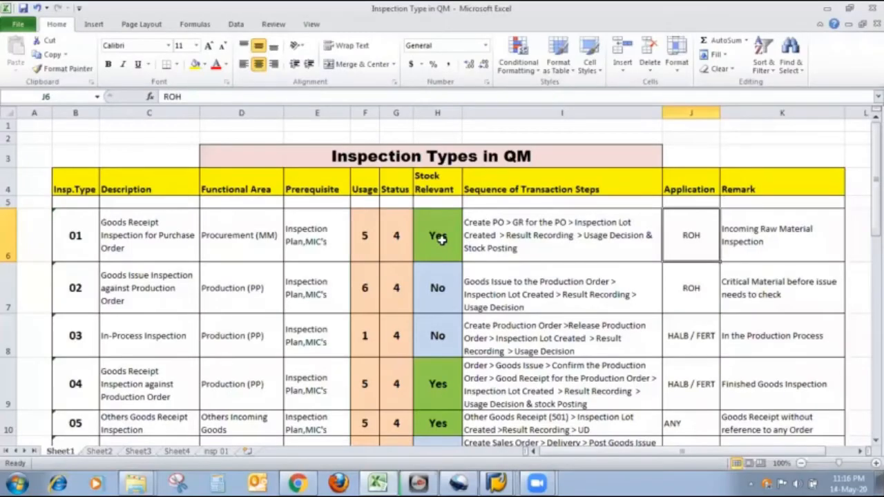
left_click(517, 238)
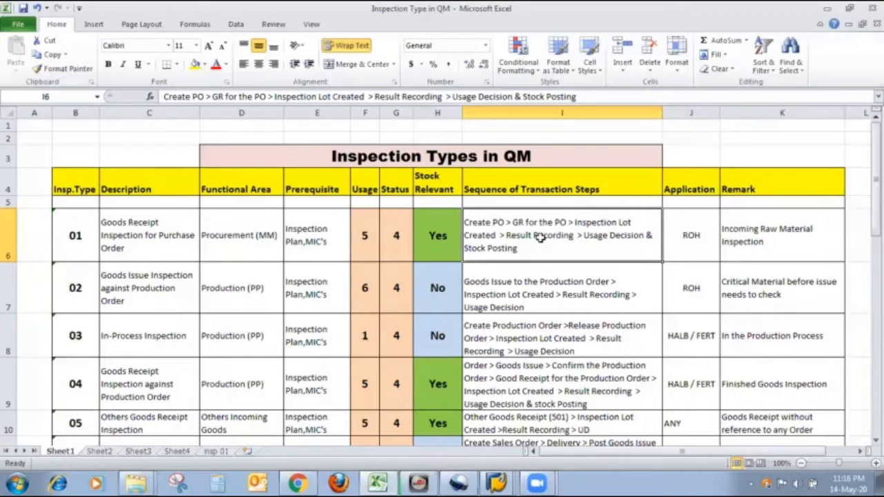
key("alt+Tab")
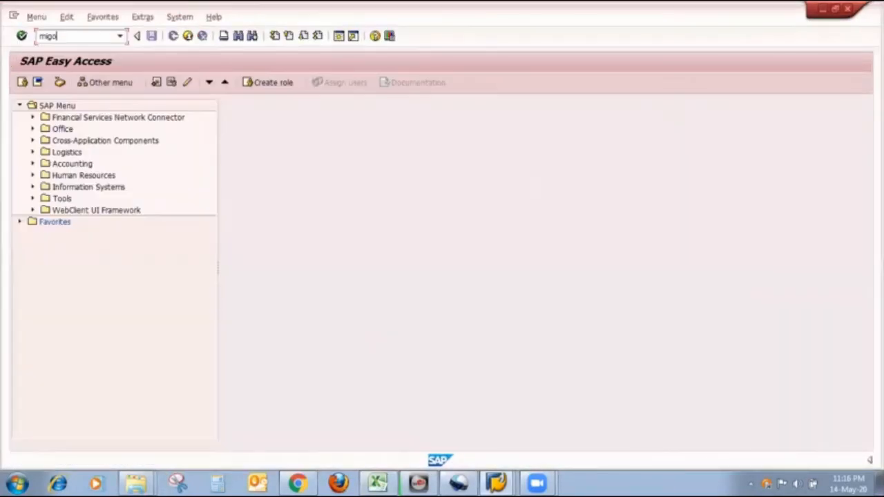
Step: Start transaction MIGO and load the newly released purchase order for goods receipt
key("Return")
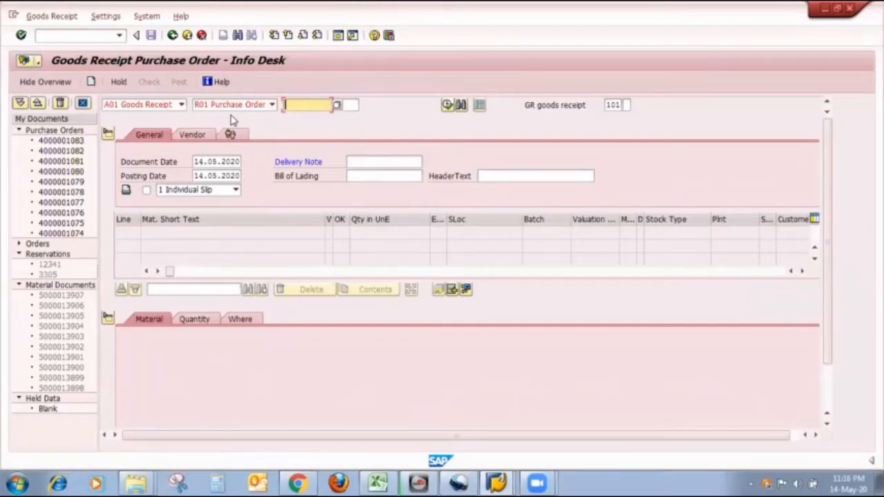
key("alt+Tab")
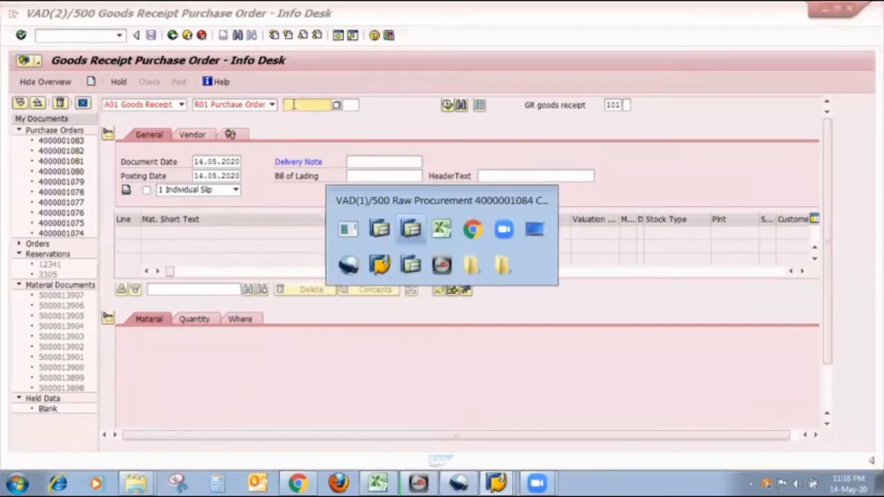
key("alt+Tab")
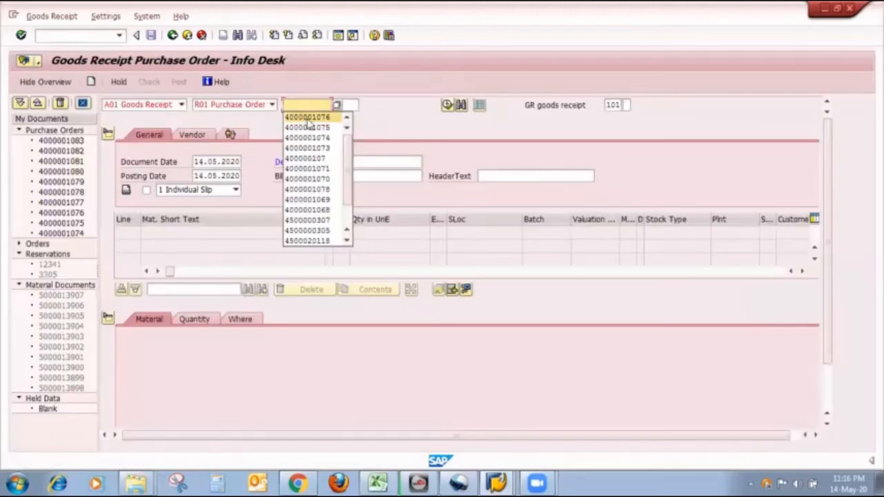
left_click(307, 118)
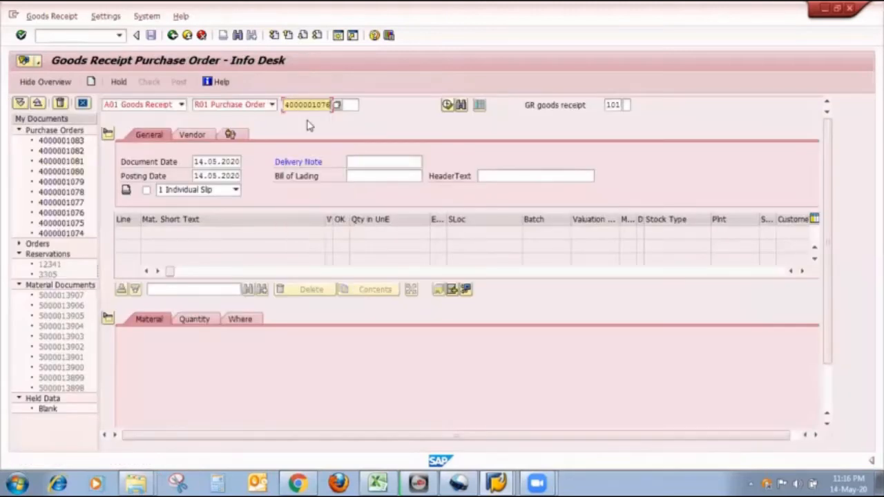
type("84")
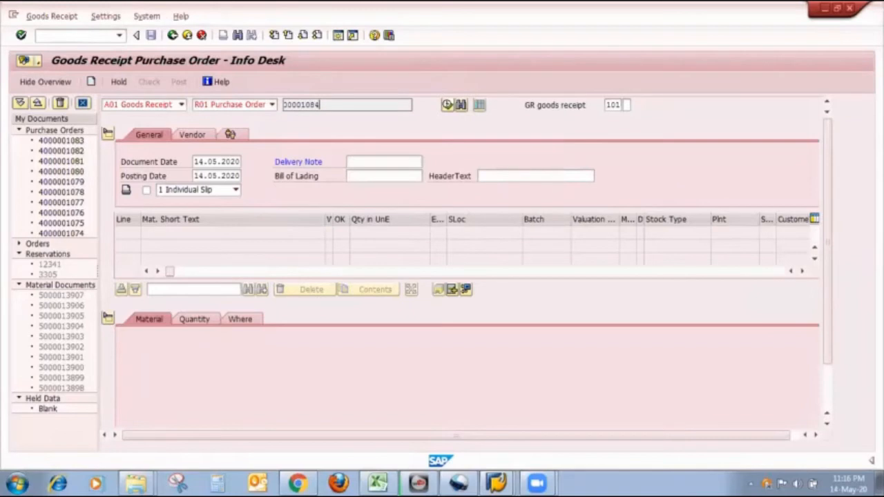
key("Tab")
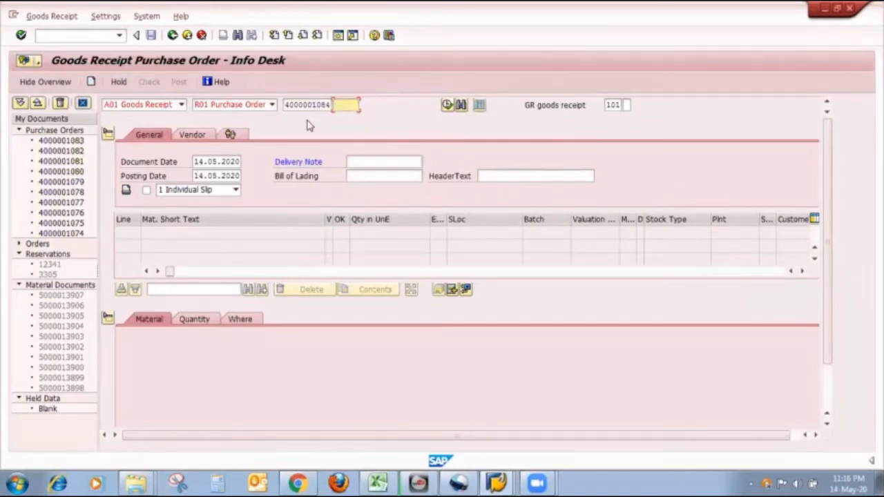
key("Return")
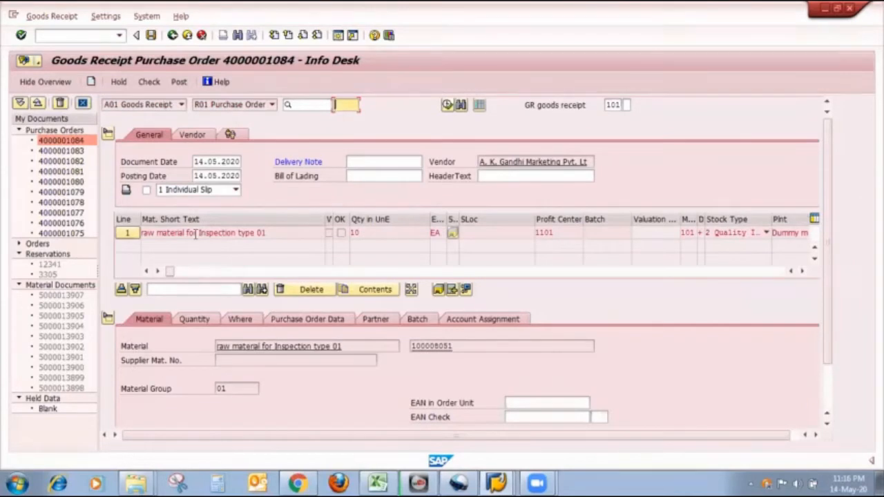
Step: Mark the goods receipt item as OK and set its storage location to C100
scroll(318, 288, "down", 3)
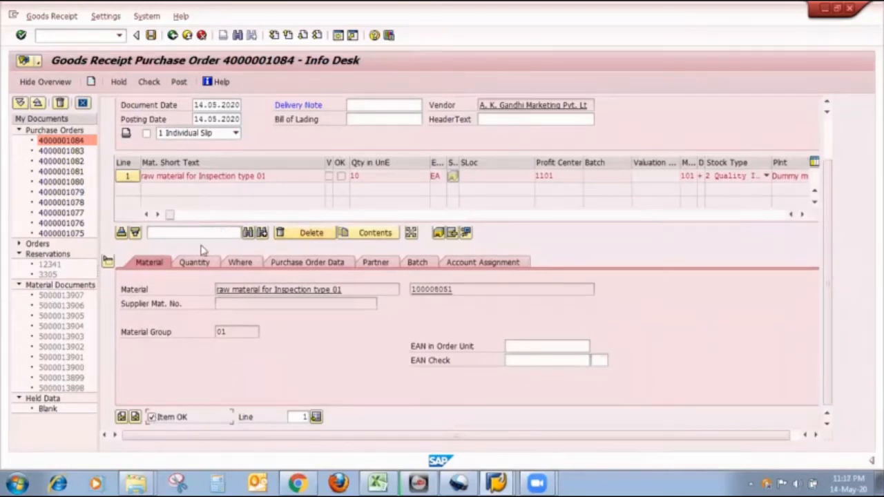
left_click(201, 266)
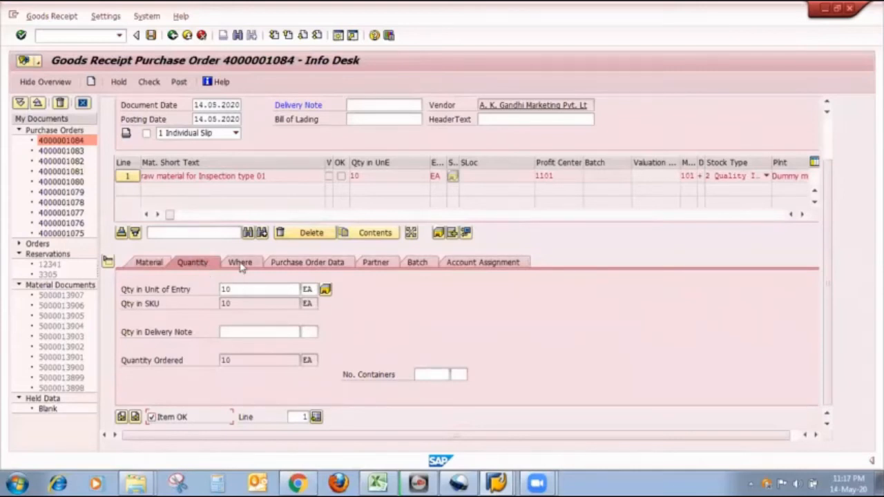
left_click(240, 264)
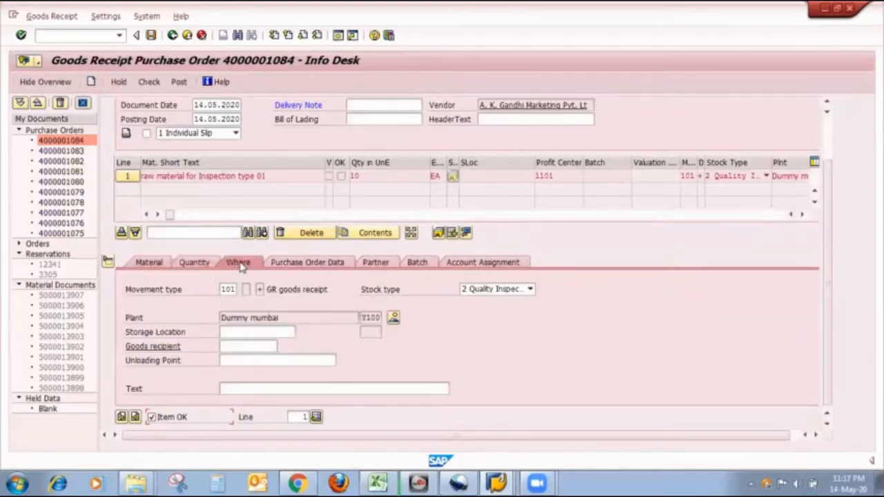
left_click(245, 333)
type("c100")
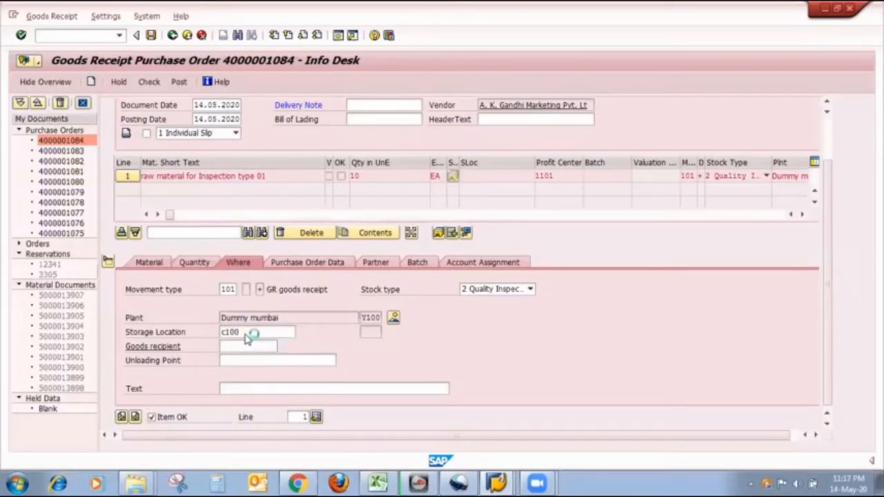
key("Return")
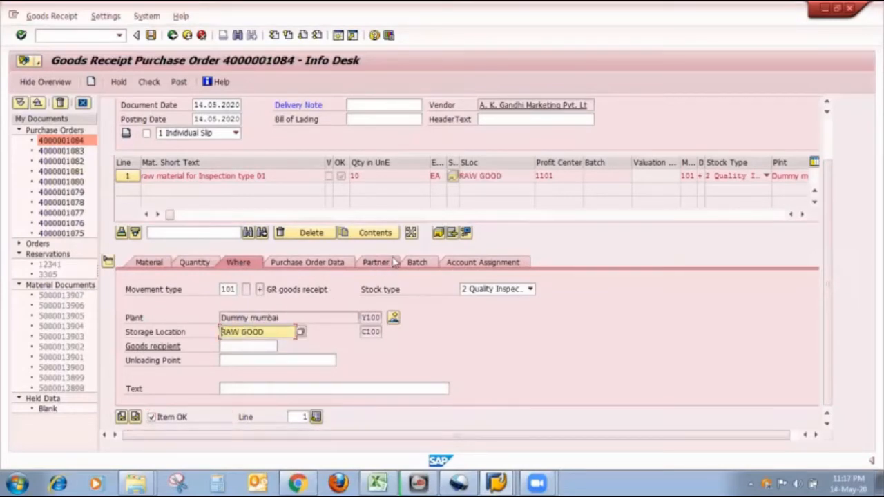
left_click(301, 263)
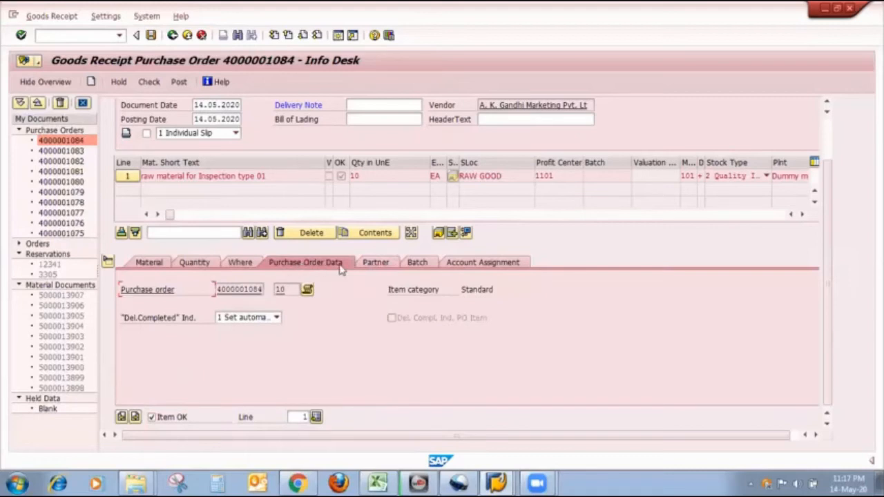
left_click(376, 263)
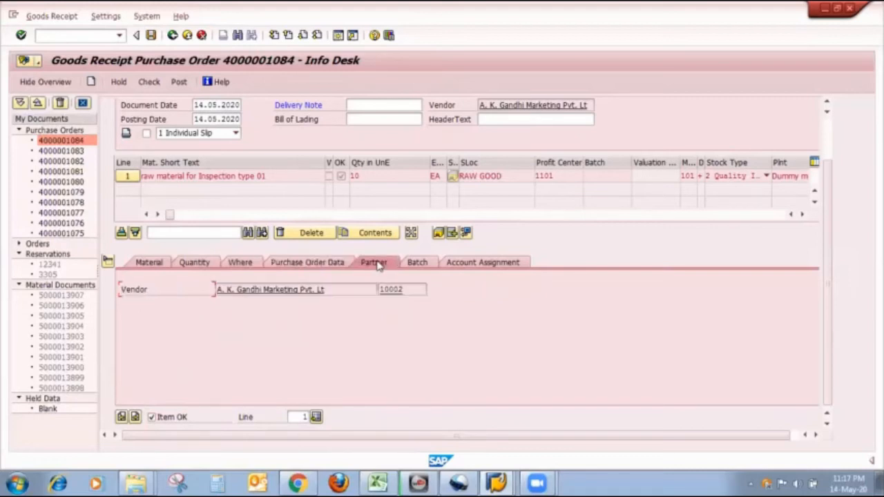
left_click(418, 267)
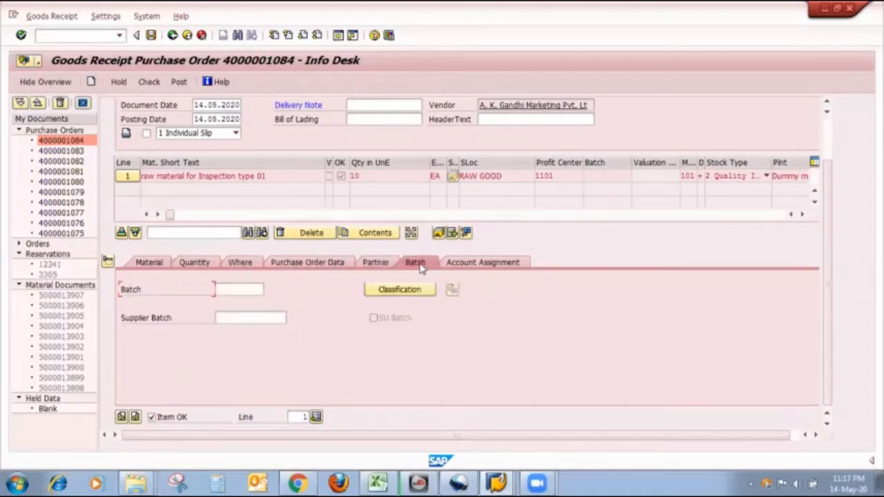
left_click(255, 288)
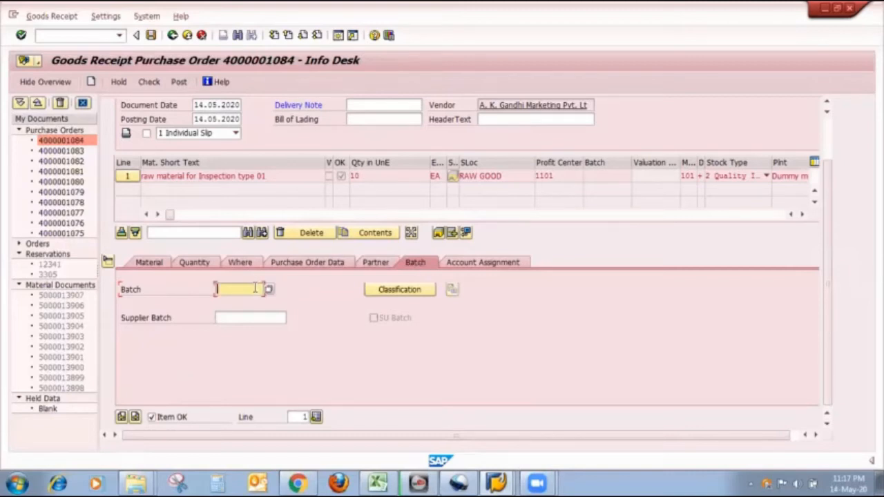
left_click(255, 289)
left_click(259, 302)
key("BackSpace")
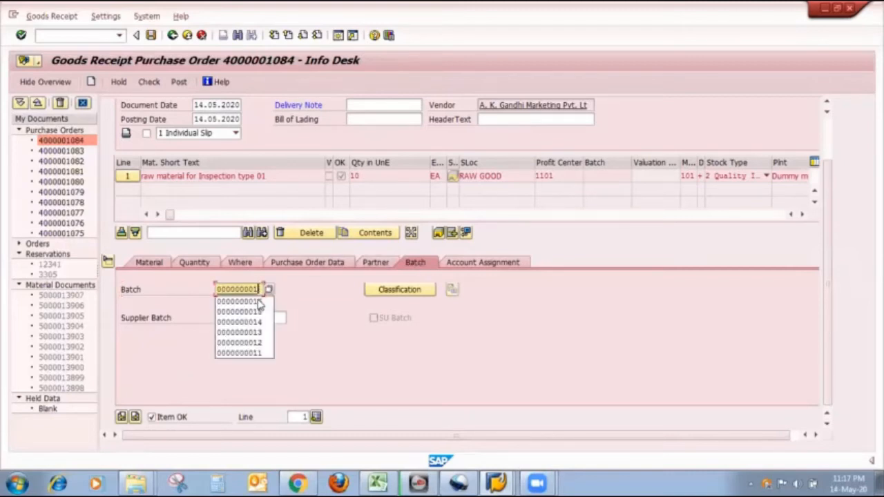
type("7")
key("Return")
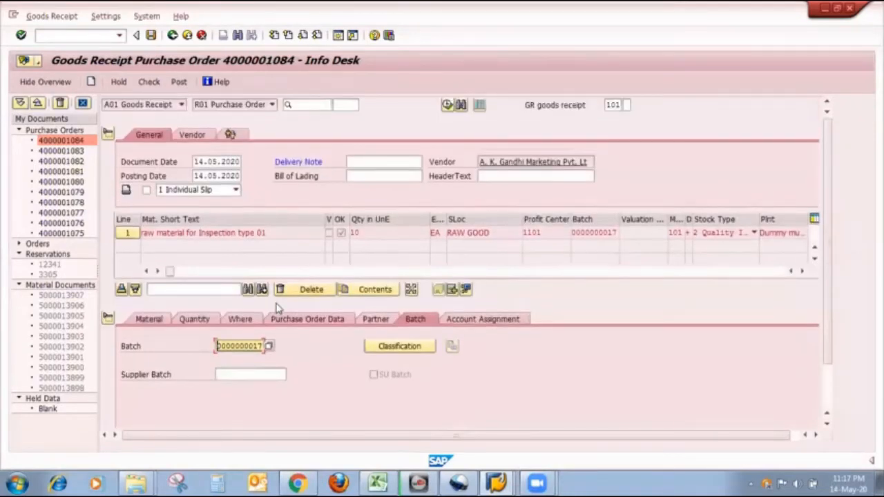
Step: Check the goods receipt, enter OK as the delivery note and check the receipt again, closing the message log
left_click(148, 81)
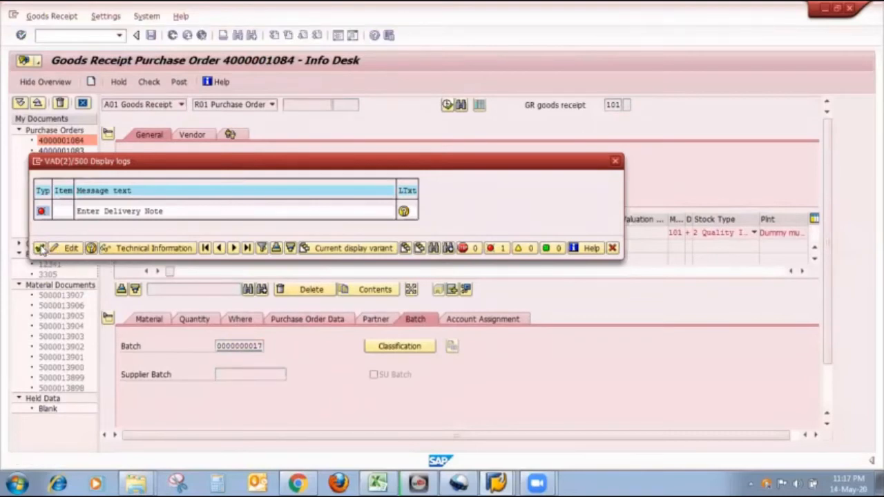
left_click(40, 249)
left_click(398, 161)
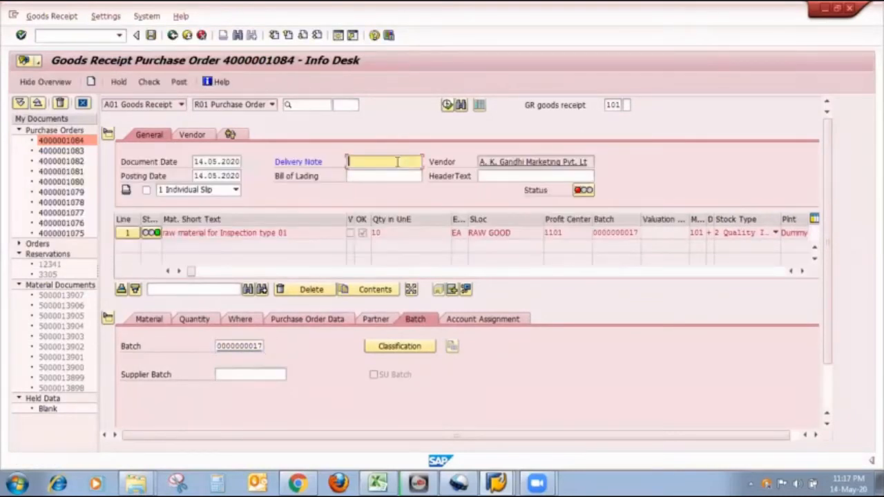
type("ok")
key("Return")
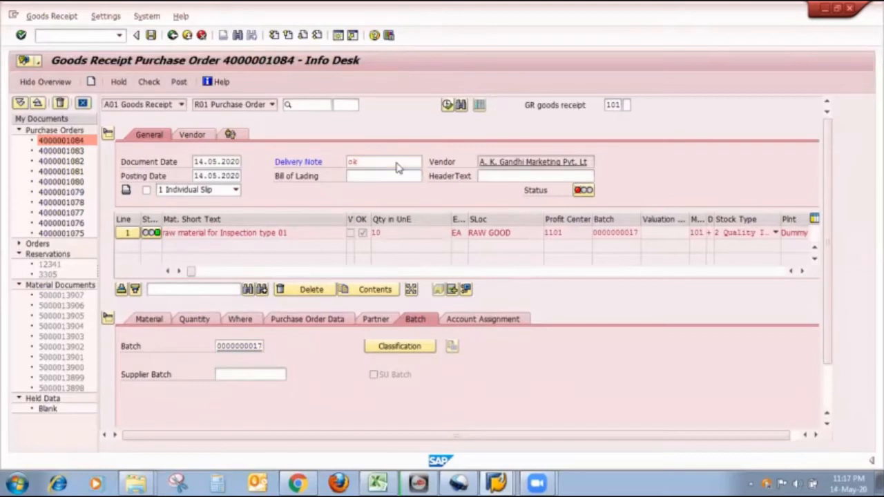
left_click(148, 82)
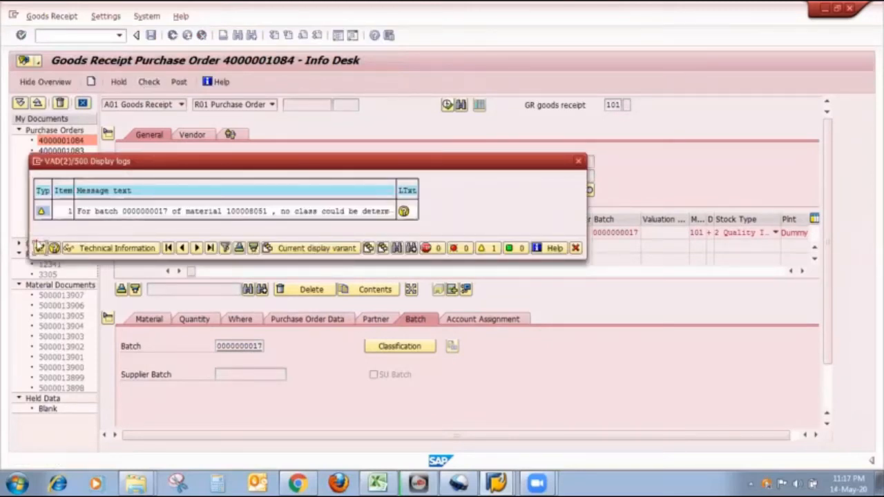
left_click(39, 249)
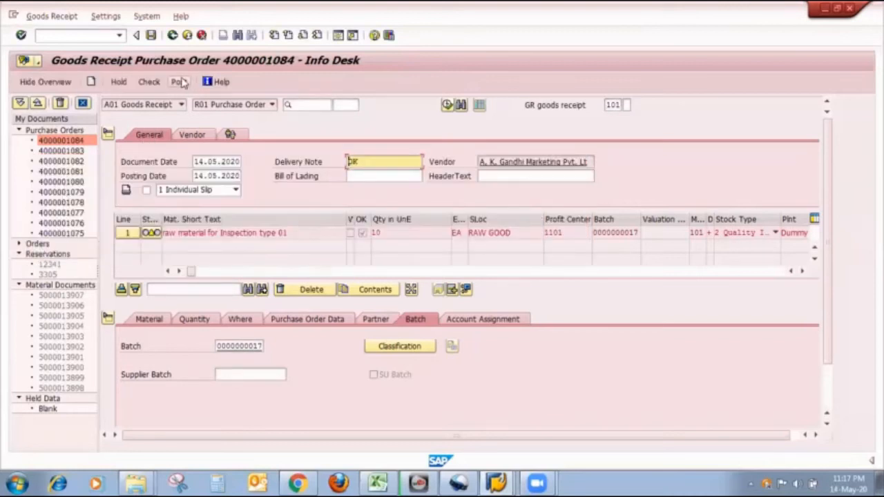
Step: Post the goods receipt for the purchase order
left_click(180, 82)
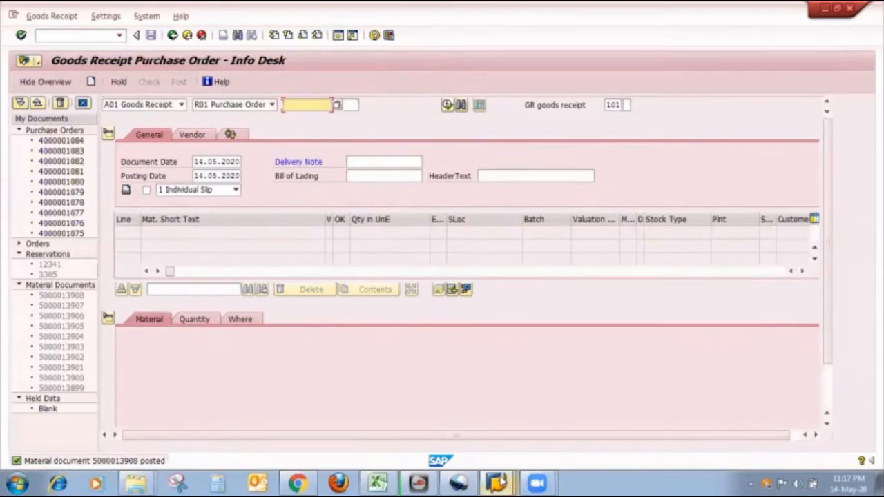
Step: Run the MMBE stock overview for material 100008051 in plant Y100, using the SAP session that shows the Easy Access menu
left_click(496, 483)
left_click(507, 450)
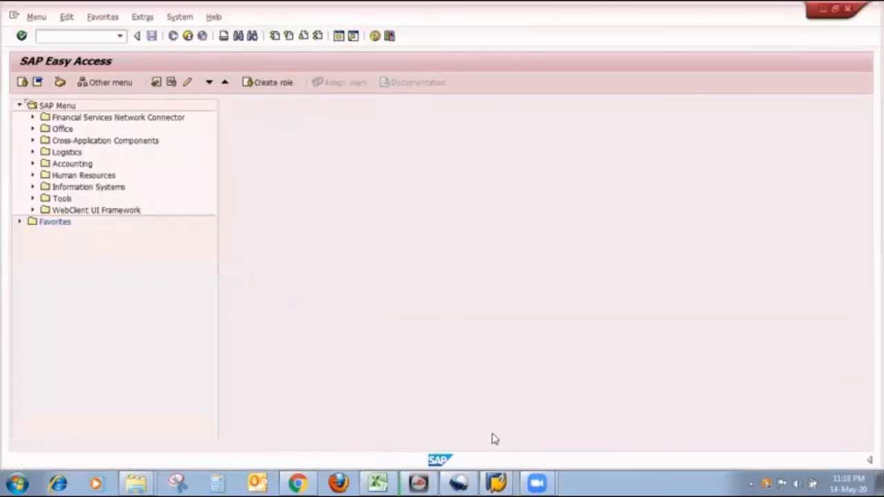
left_click(78, 36)
type("mmn")
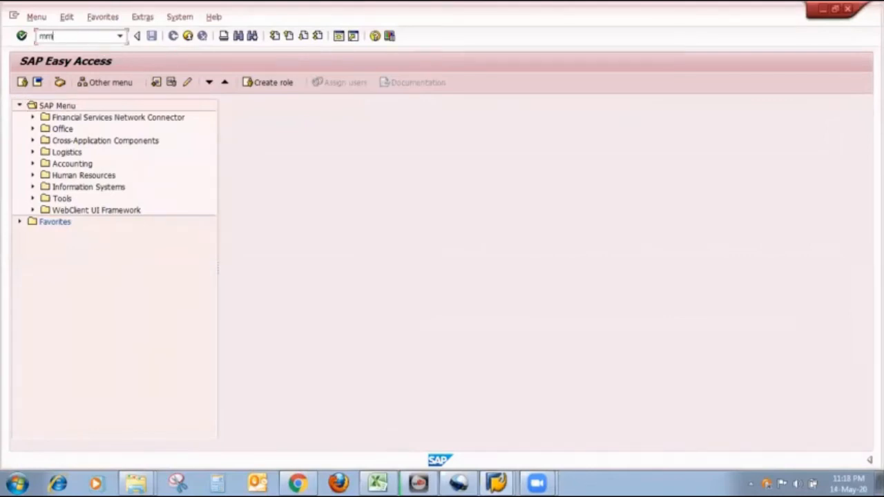
type("e")
key("Return")
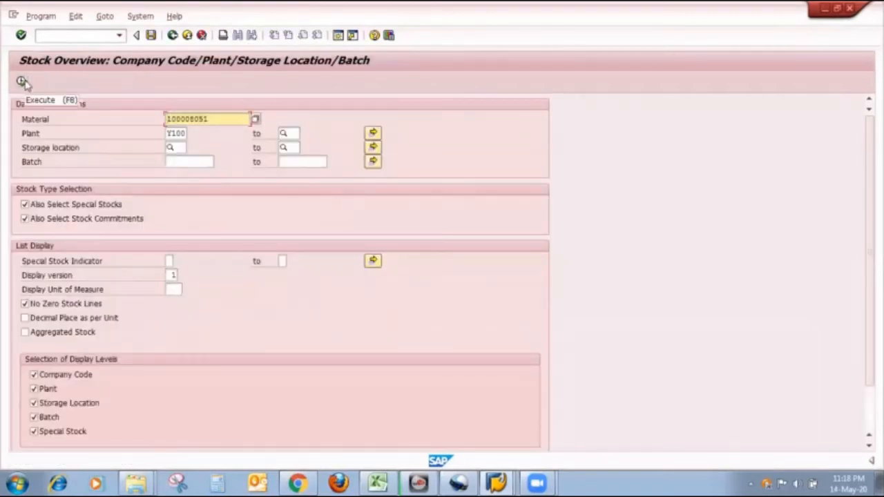
left_click(21, 82)
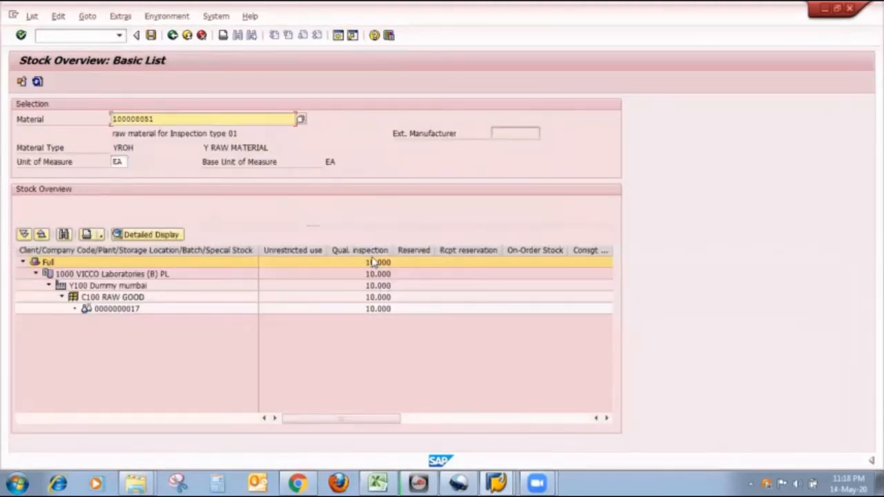
left_click(375, 311)
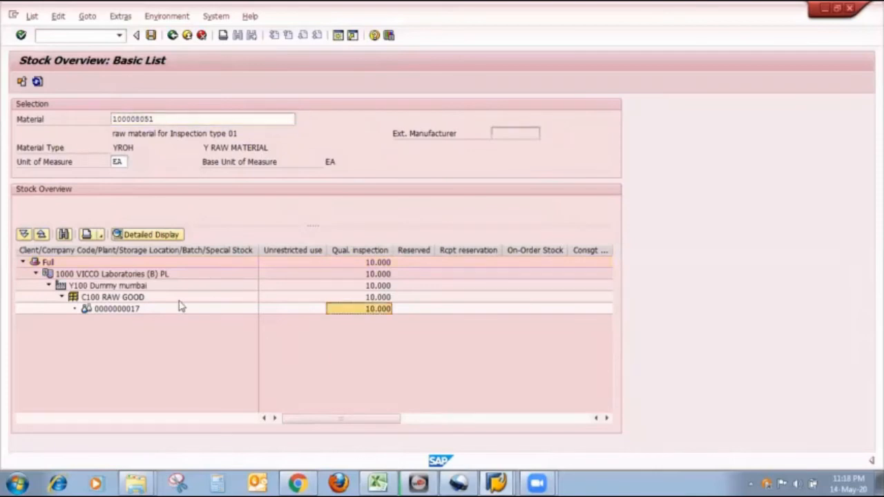
left_click(132, 312)
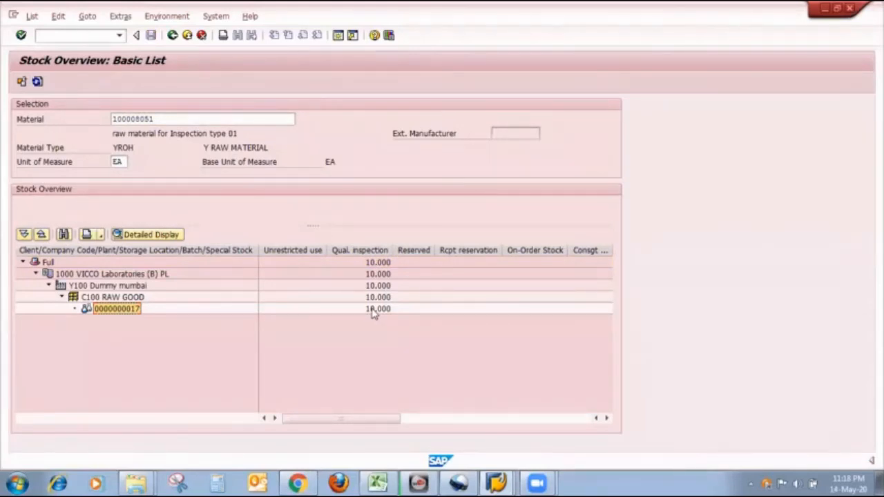
left_click(373, 311)
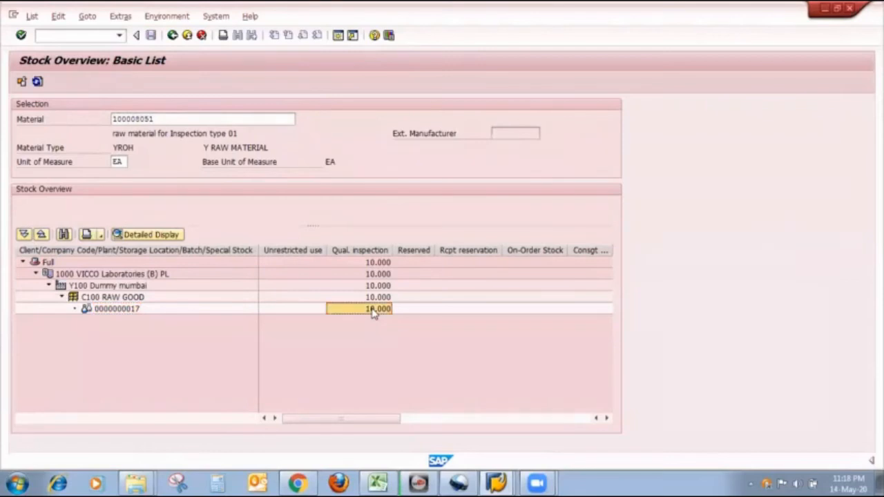
left_click(311, 313)
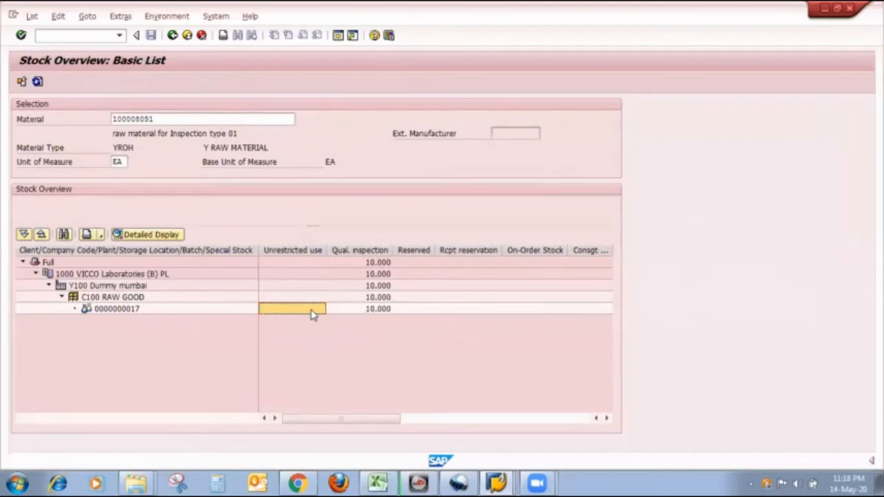
Step: Switch to Excel to review the sequence of transaction steps for inspection type 01, and return to the SAP stock overview
left_click(377, 481)
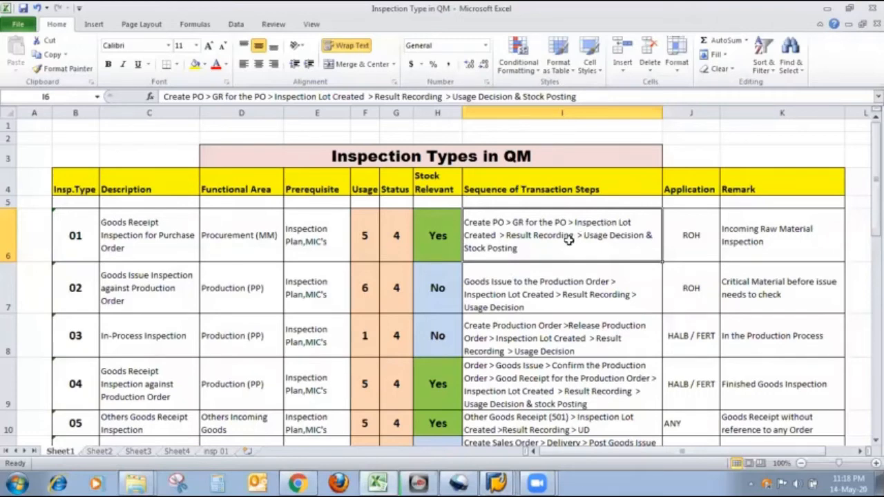
left_click(500, 482)
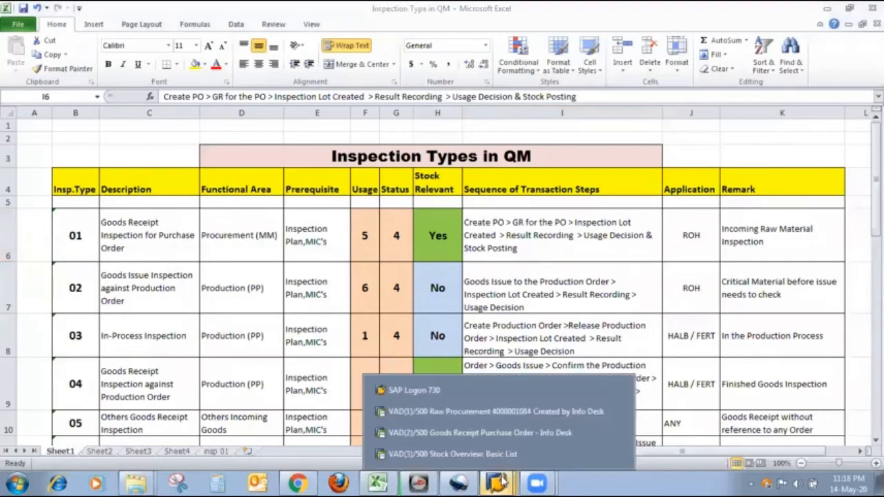
left_click(486, 454)
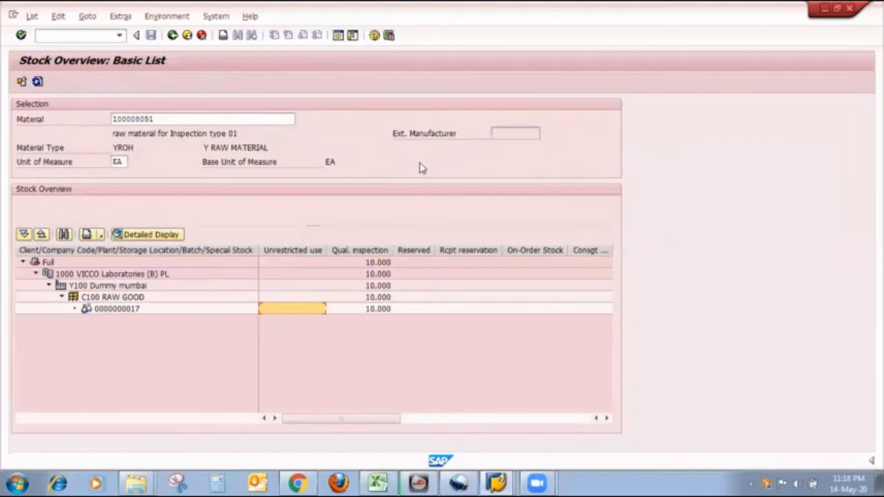
Step: Start transaction QA32 in a new session and set the start of the lot creation date range to 14.05.2020
key("shift+F3")
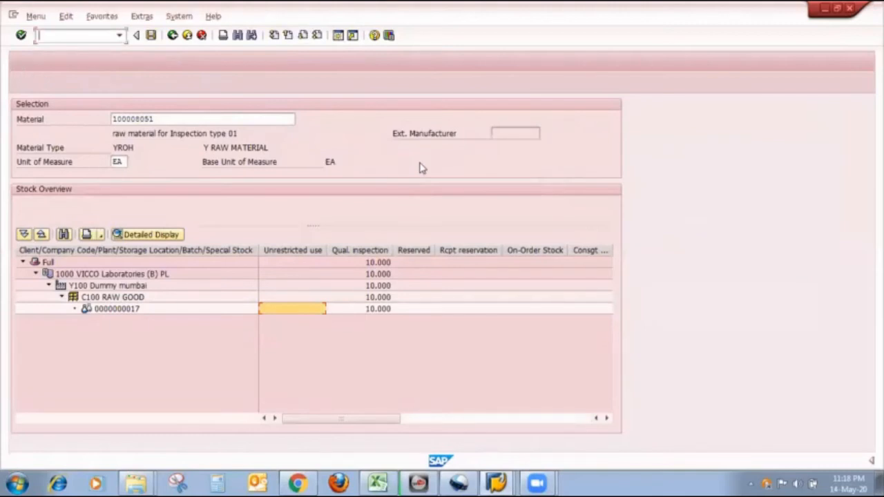
type("qa32")
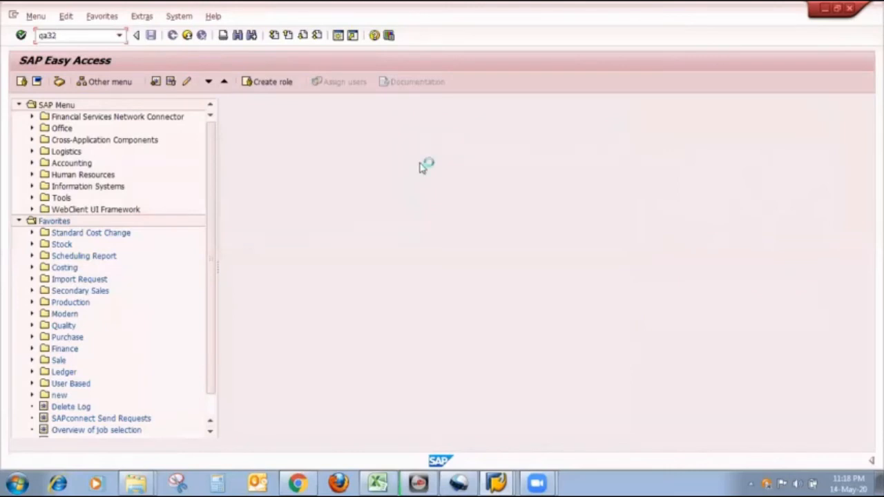
key("Return")
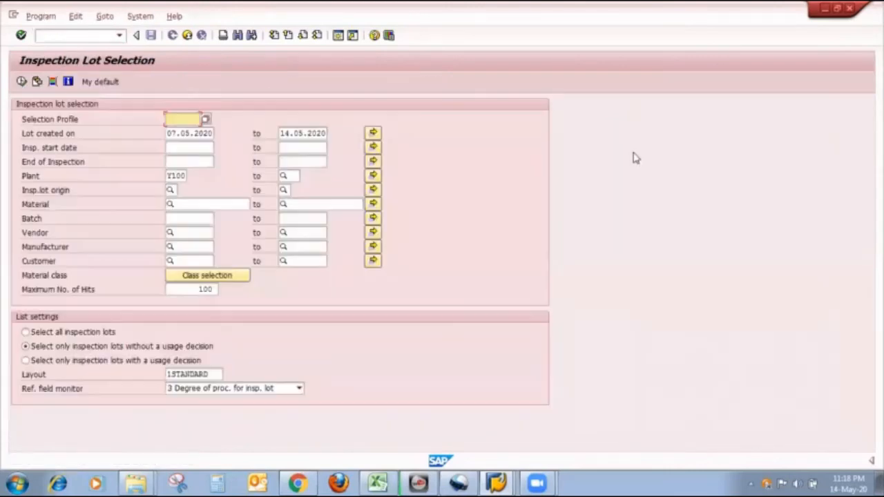
left_click(214, 133)
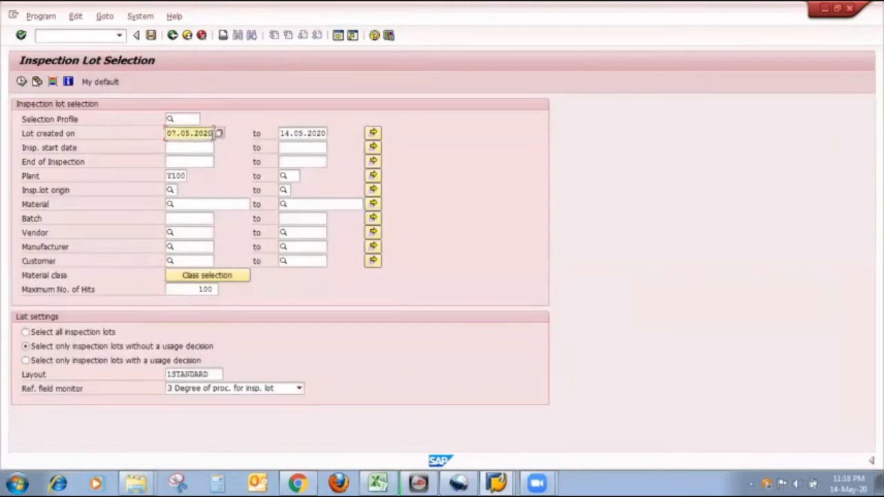
key("BackSpace")
key("BackSpace")
key("BackSpace")
key("BackSpace")
key("BackSpace")
key("BackSpace")
key("BackSpace")
key("BackSpace")
key("BackSpace")
key("BackSpace")
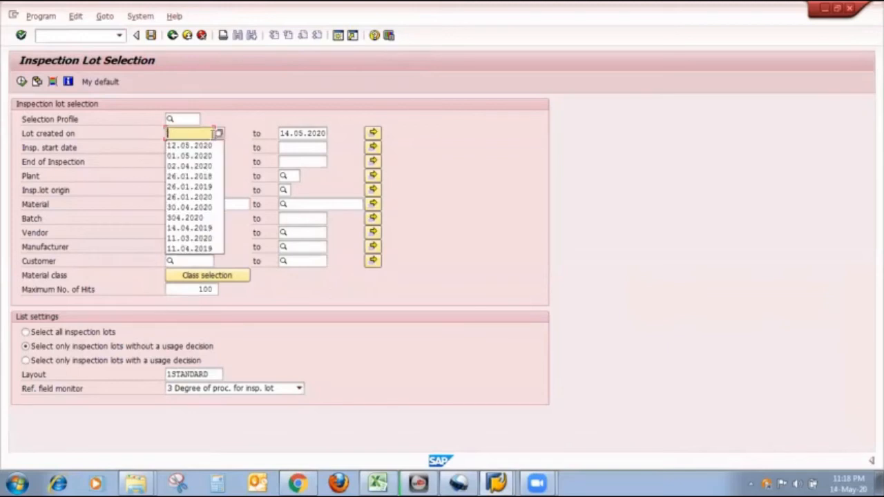
type("14.05.202")
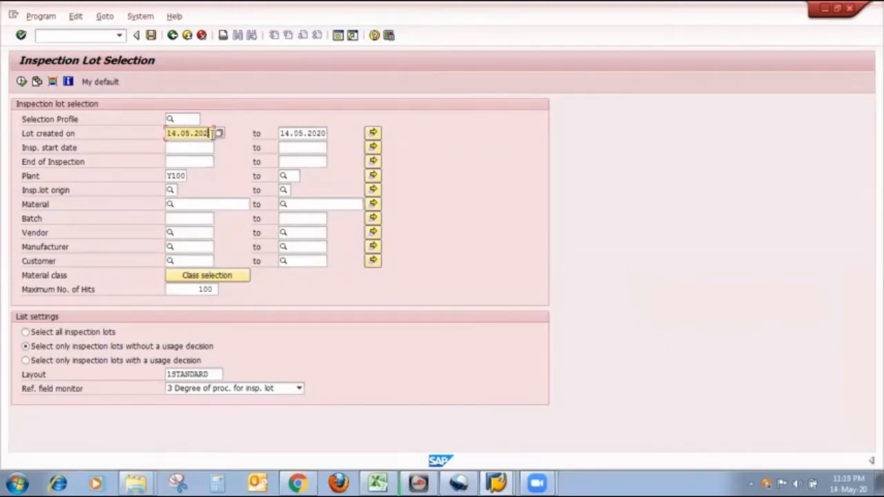
type("0")
Step: List all inspection lots regardless of usage decision, and widen the Inspection Lot and Plant columns of the worklist
left_click(54, 332)
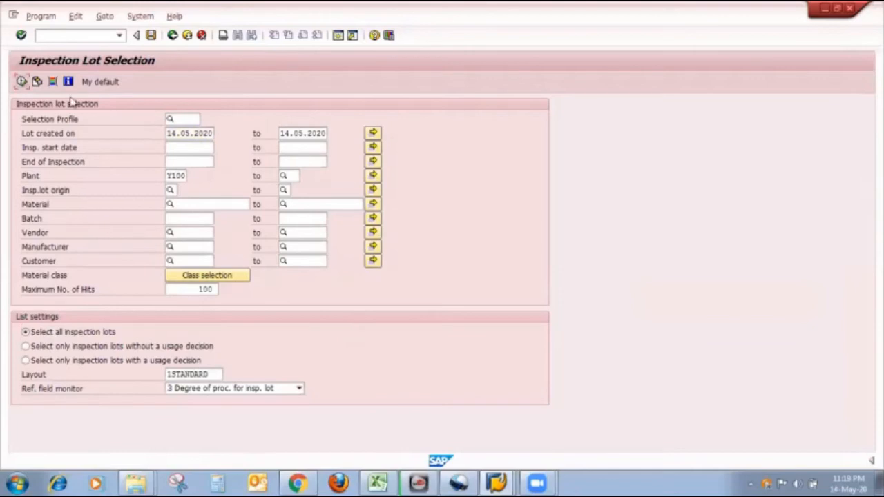
left_click(21, 82)
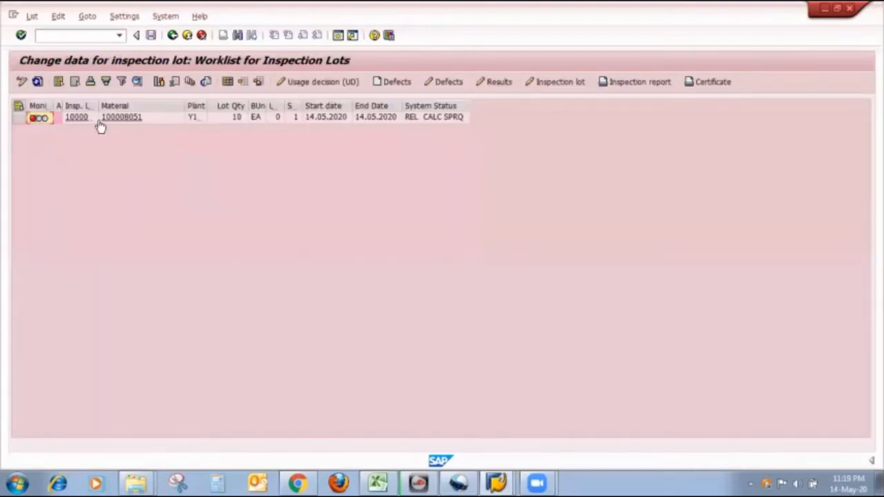
left_click_drag(97, 106, 130, 106)
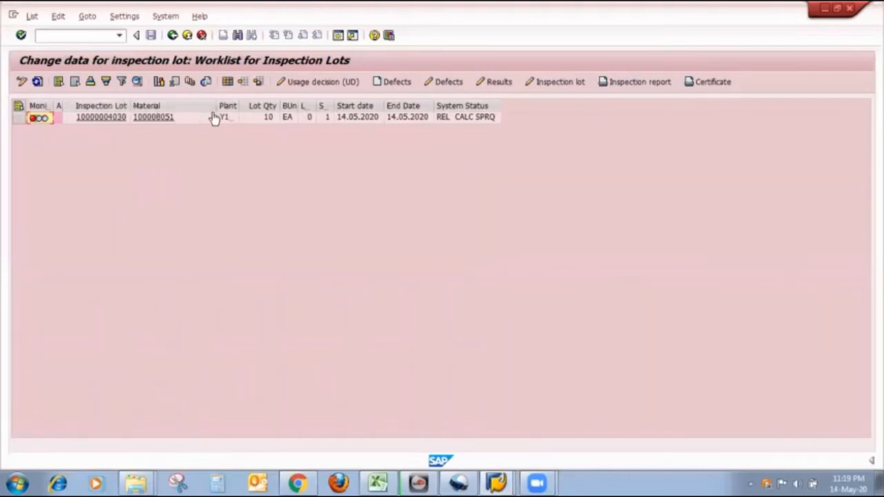
left_click_drag(239, 106, 275, 107)
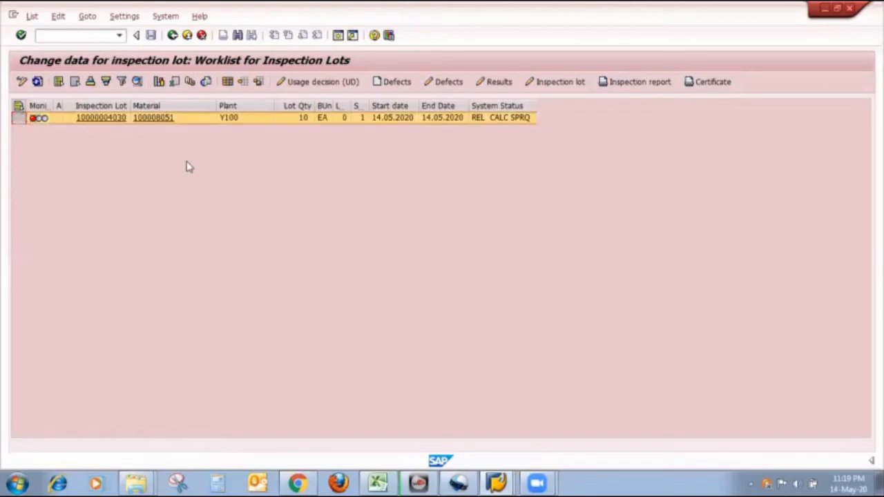
Step: Open the listed inspection lot's data, examine its detailed system statuses and return to the worklist
left_click(569, 84)
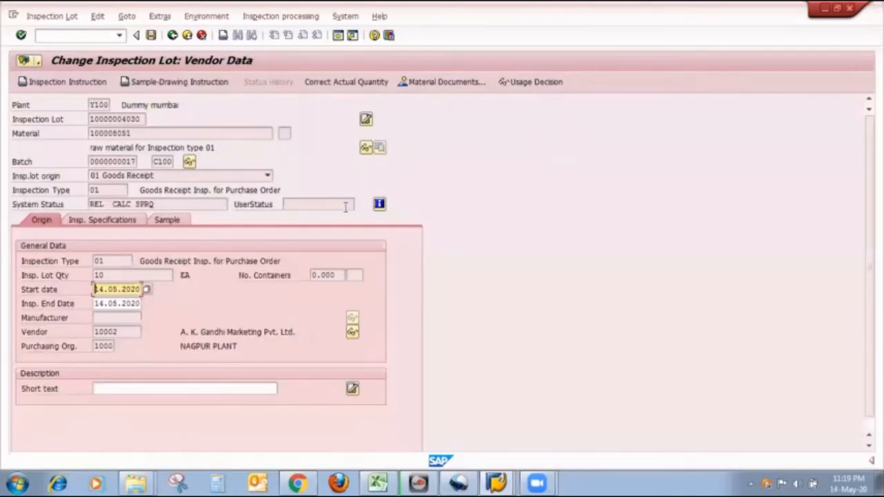
left_click(378, 205)
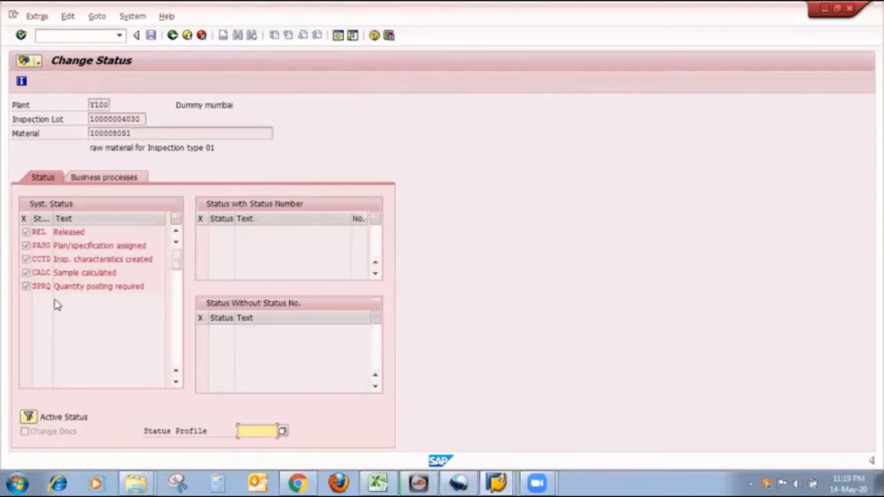
left_click(173, 36)
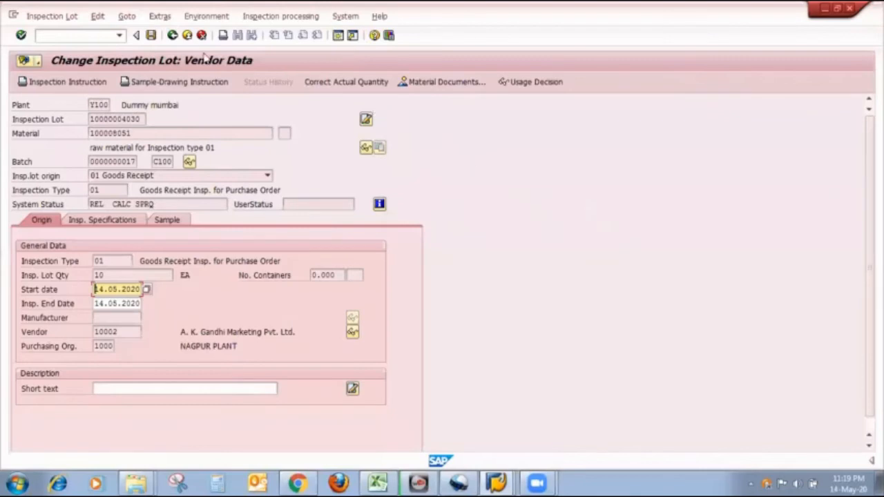
left_click(174, 36)
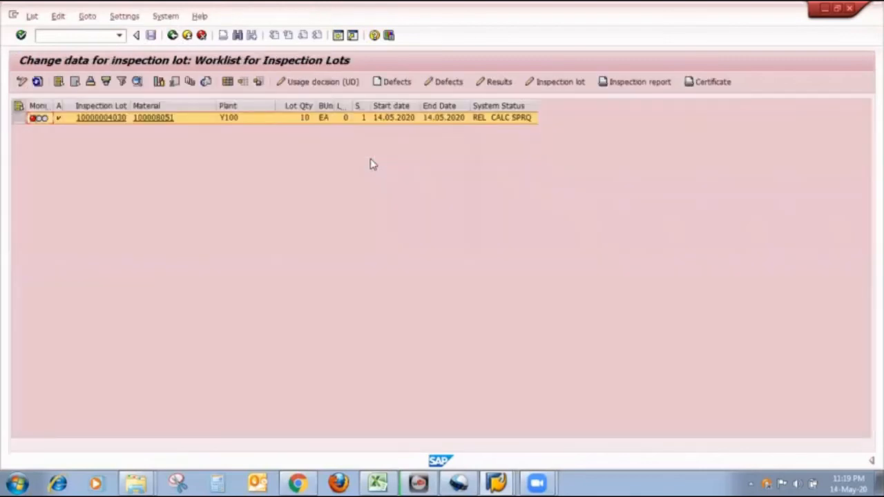
Step: Check in the Excel sheet which transaction step follows inspection lot creation, and go back to the SAP inspection lot worklist
left_click(381, 482)
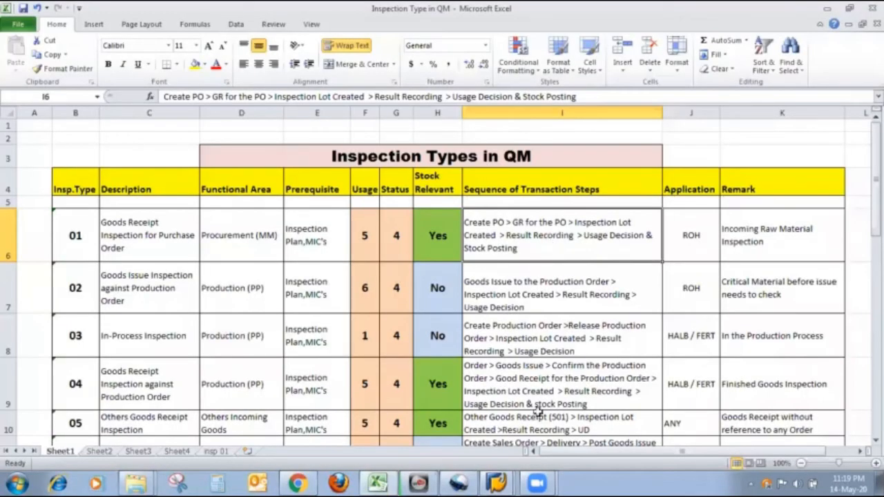
left_click(497, 482)
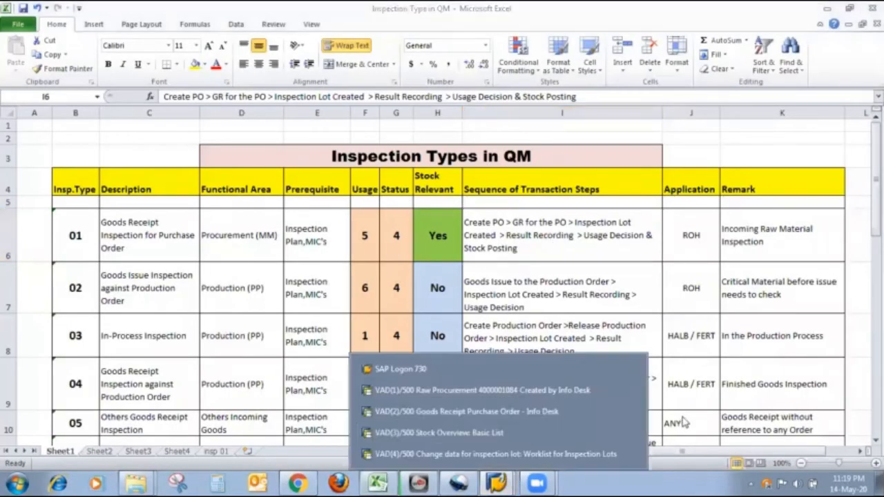
left_click(456, 451)
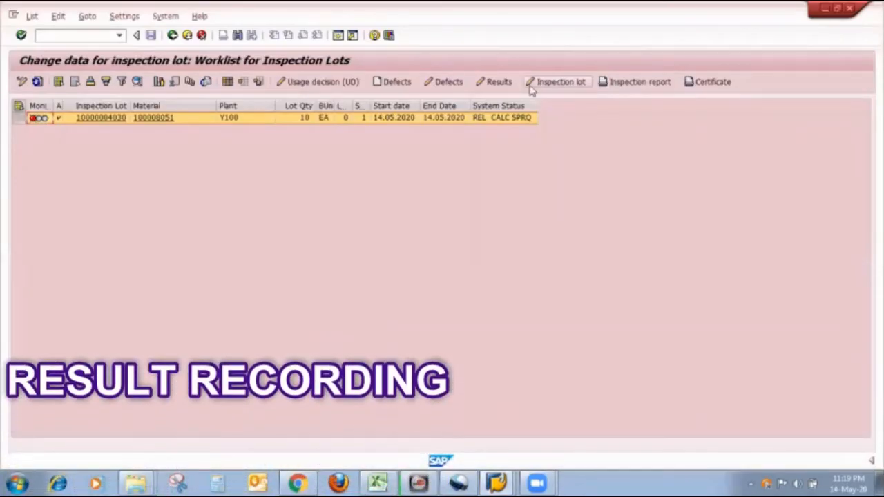
Step: Open results recording for the inspection lot and enter the thickness result 10 with the additional info ok
left_click(499, 82)
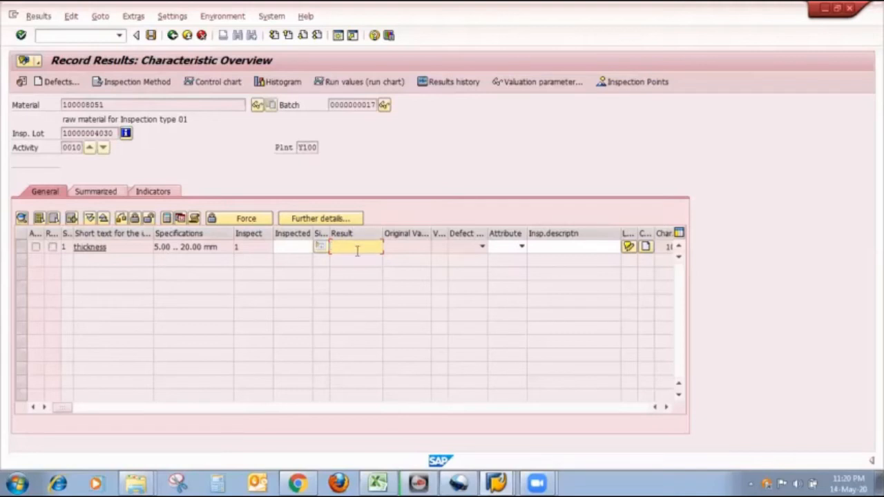
type("10")
key("Return")
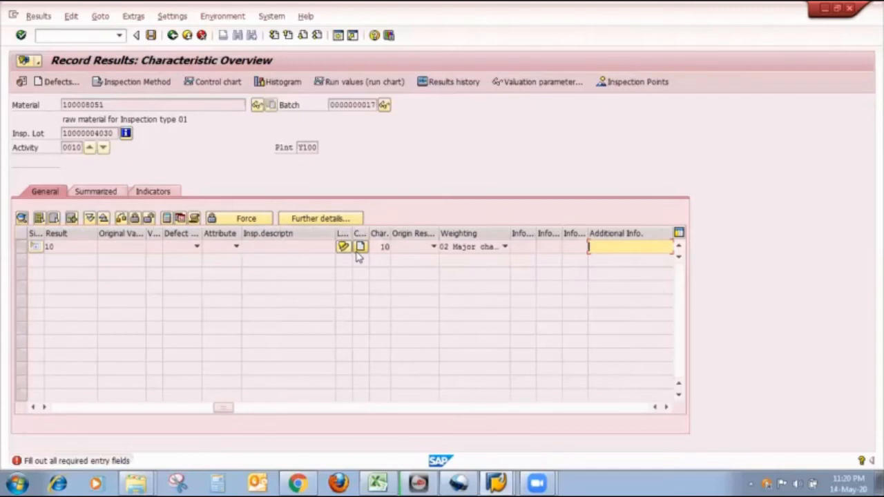
key("Return")
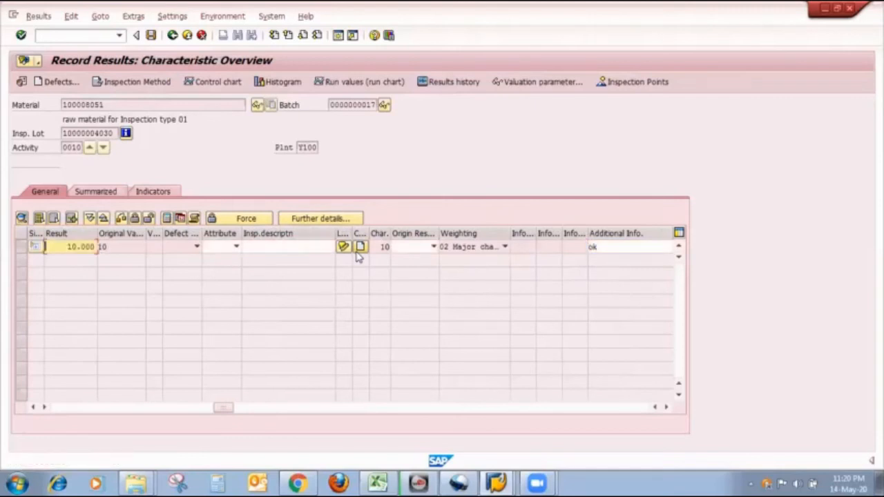
Step: Select the thickness characteristic and valuate its recorded result
left_click_drag(228, 408, 7, 414)
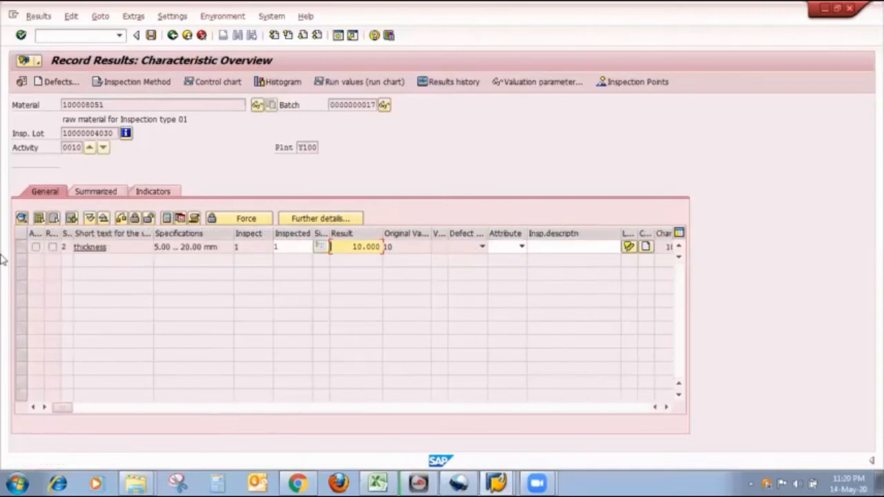
left_click(21, 246)
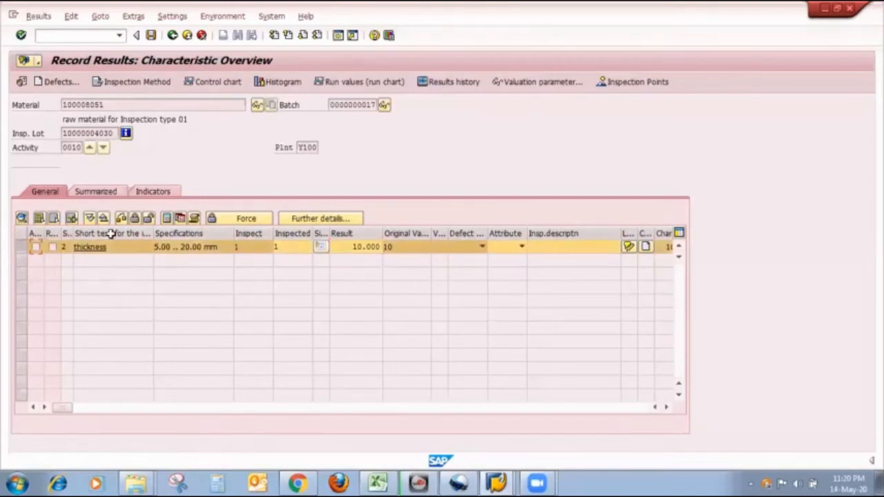
left_click(121, 219)
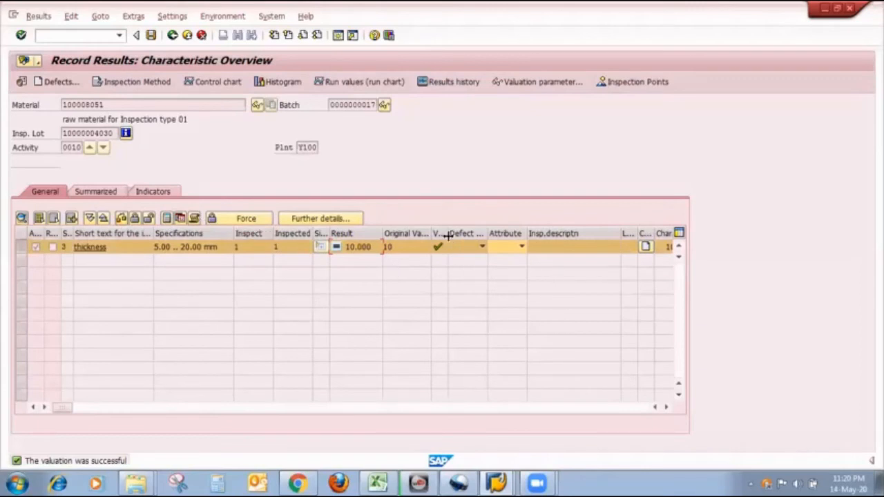
Step: Close the valuated thickness characteristic, save the recorded results, and select the inspection lot in the refreshed worklist
left_click_drag(447, 236, 520, 236)
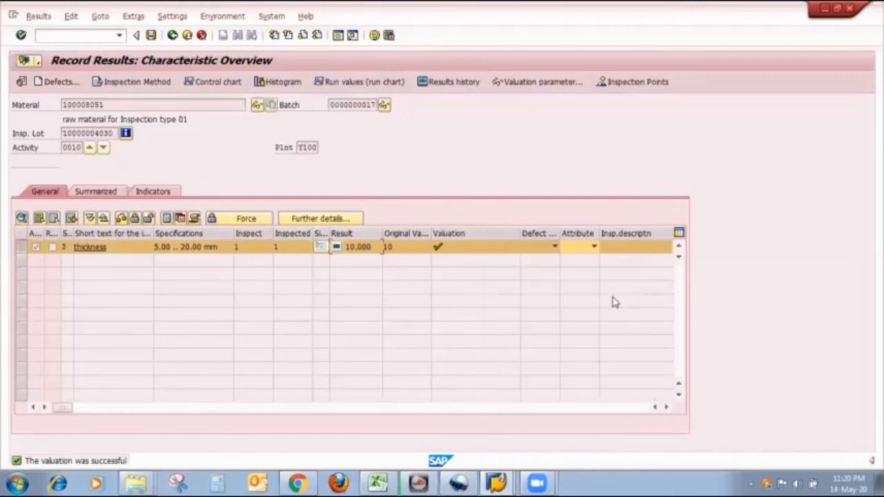
left_click(137, 218)
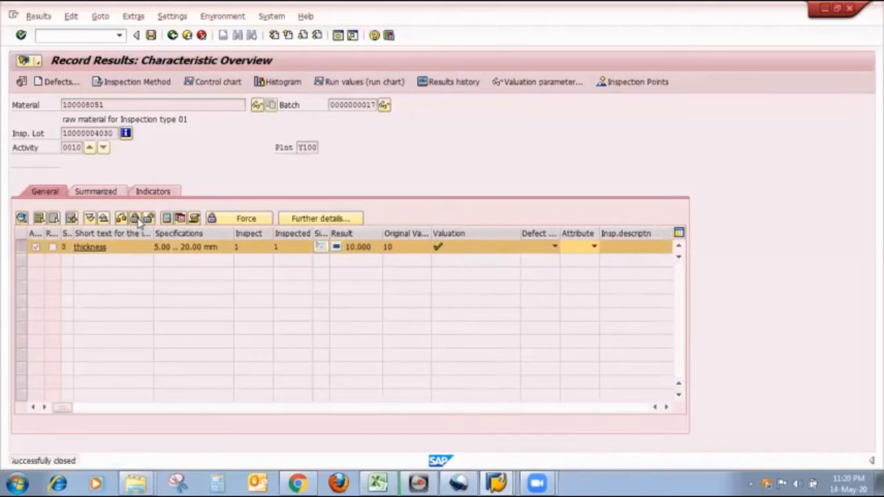
left_click(151, 35)
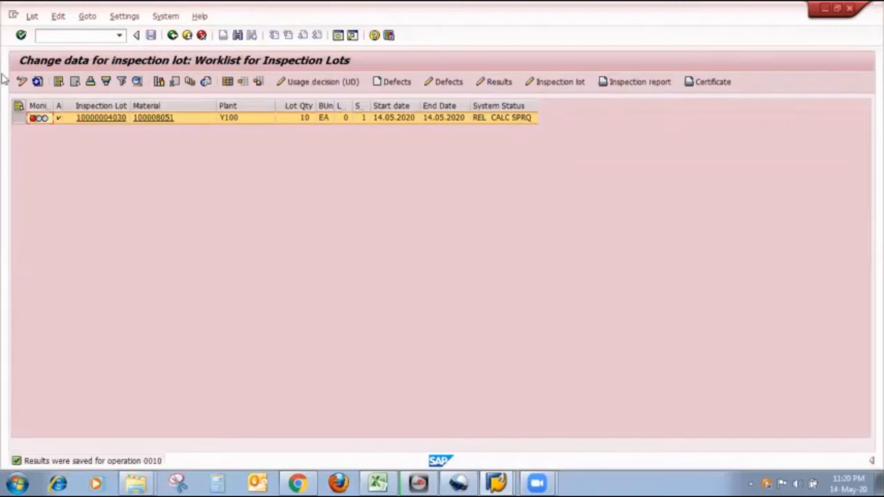
left_click(38, 82)
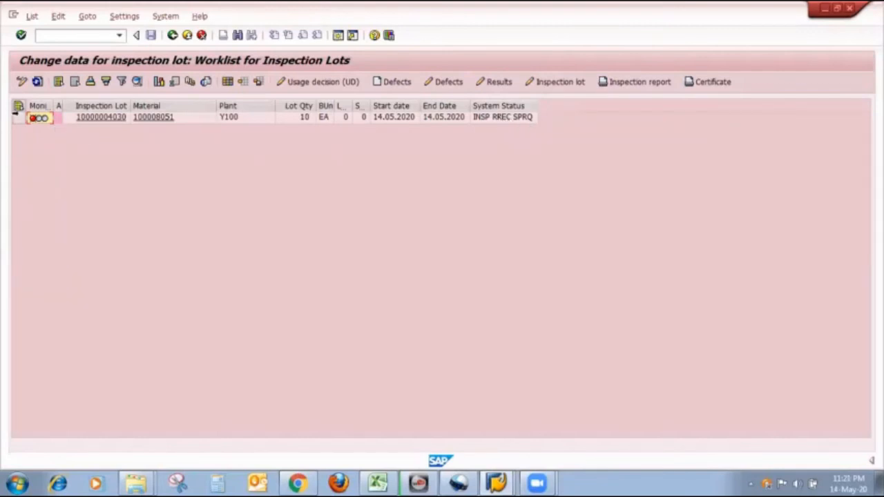
left_click(18, 118)
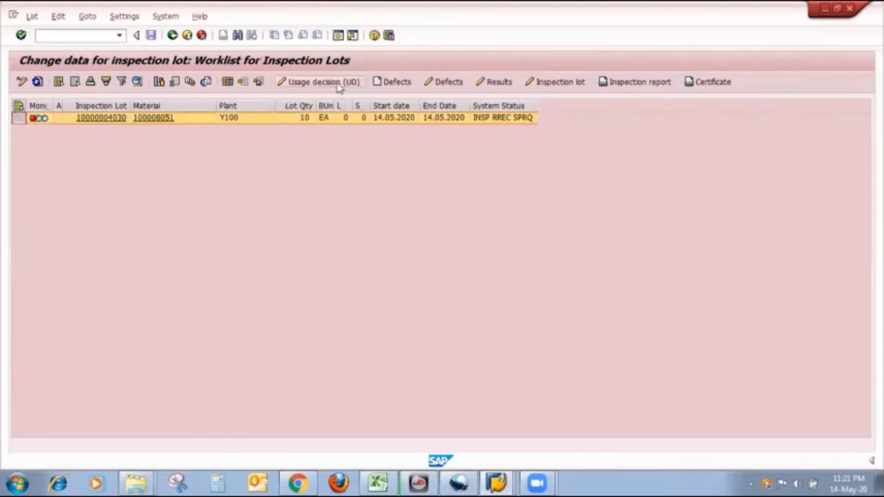
Step: Check the next transaction step in the Excel sheet and the batch's quality inspection stock in the SAP Stock Overview, and return to the worklist
left_click(392, 482)
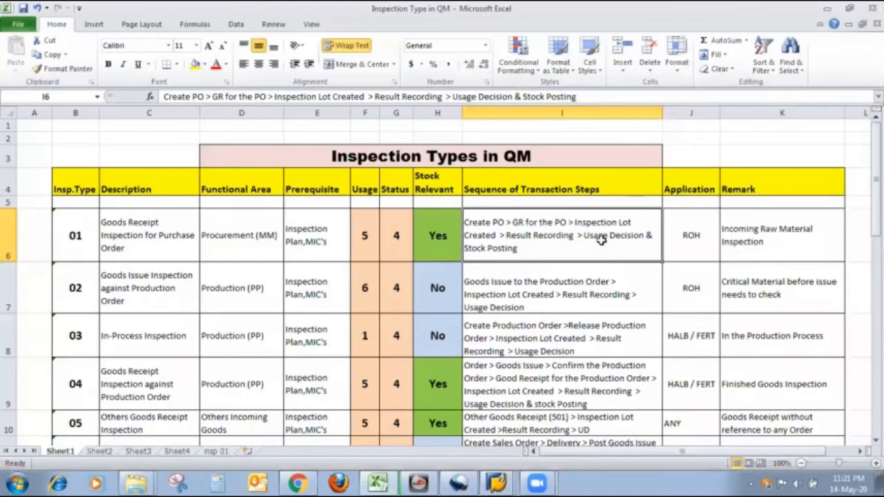
left_click(495, 481)
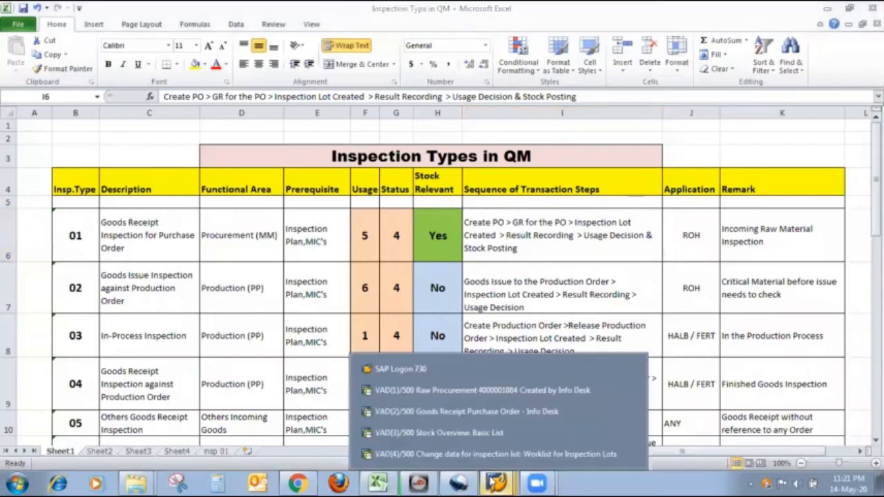
left_click(488, 431)
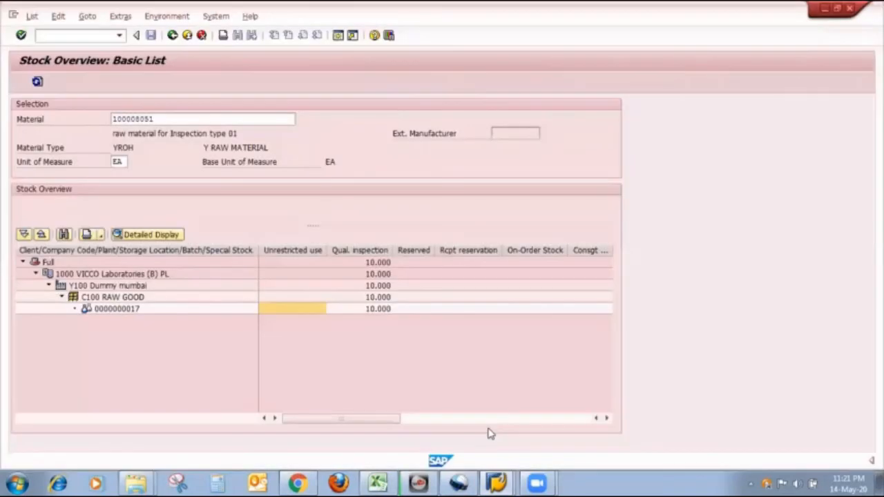
left_click(373, 311)
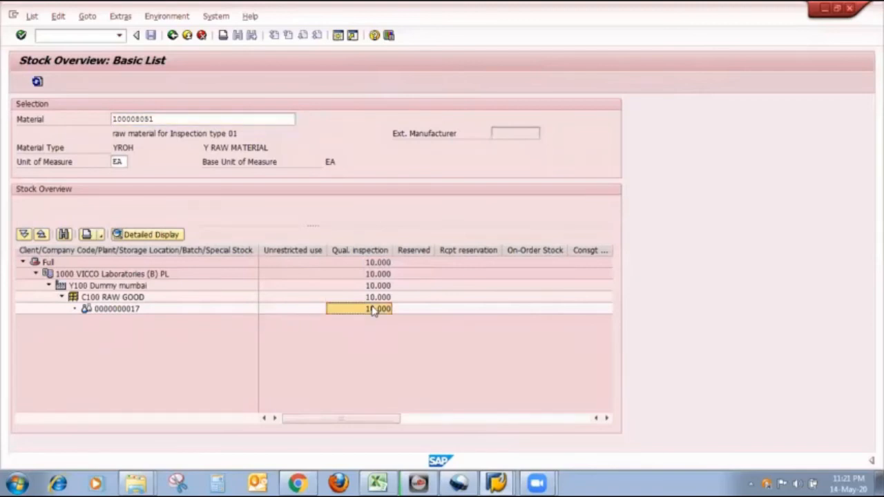
left_click(37, 81)
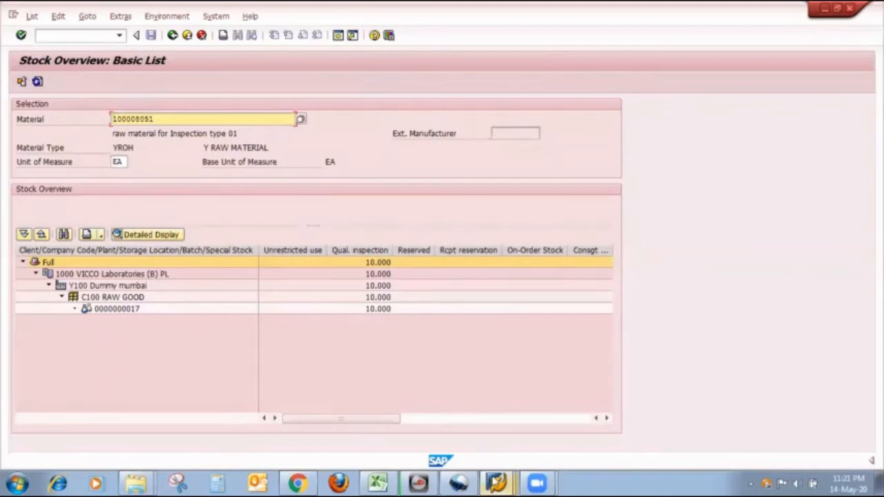
left_click(497, 482)
left_click(478, 457)
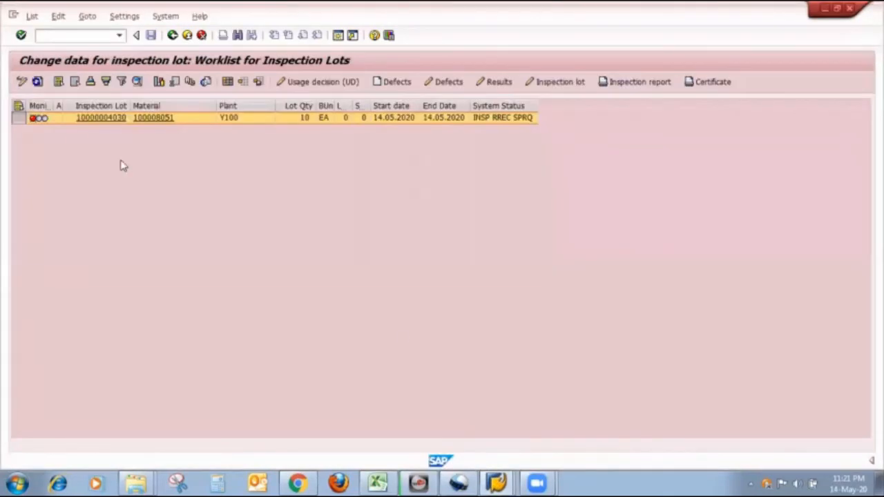
Step: Open the usage decision for the inspection lot with all characteristics shown, and choose UD code 01 Pass from Production UD
left_click(323, 83)
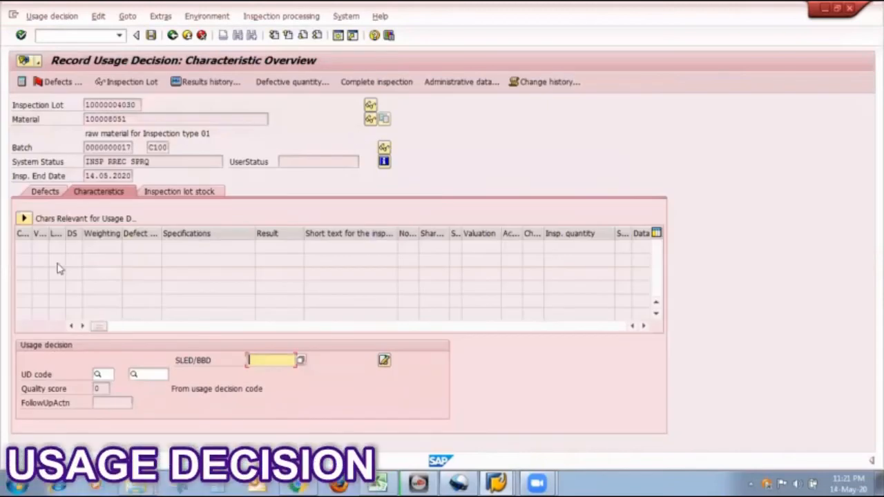
left_click(24, 218)
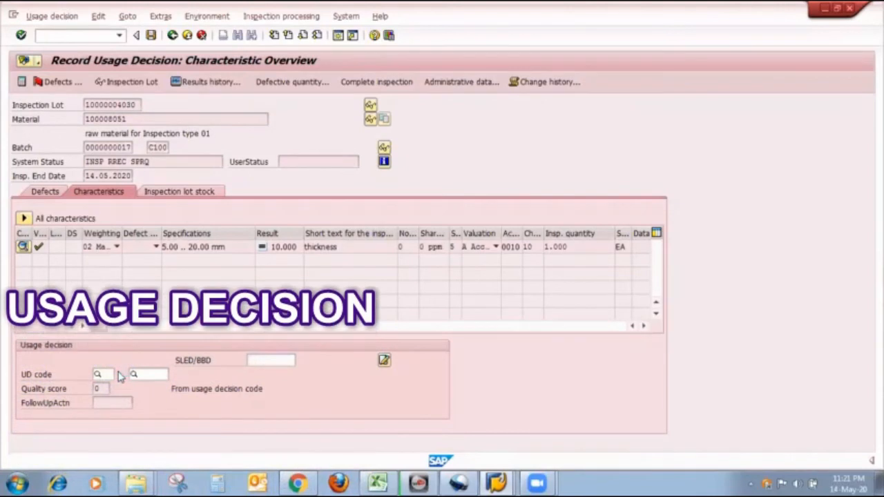
left_click(119, 375)
left_click(43, 165)
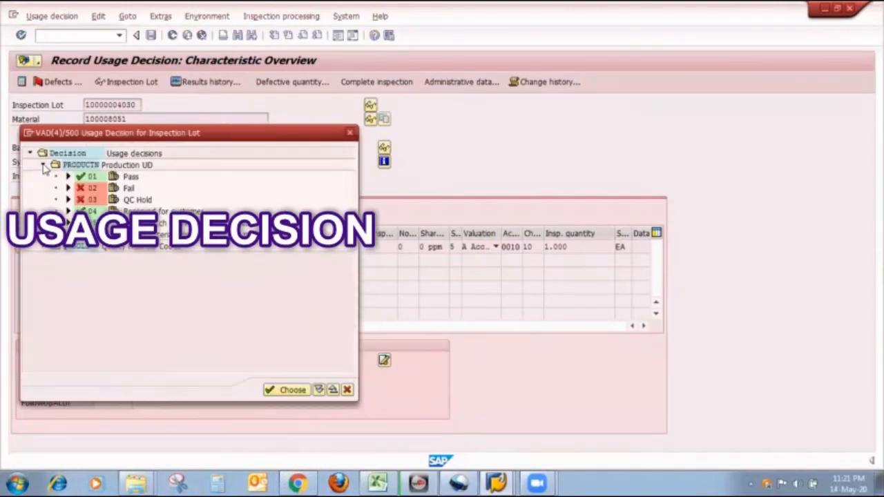
double_click(92, 178)
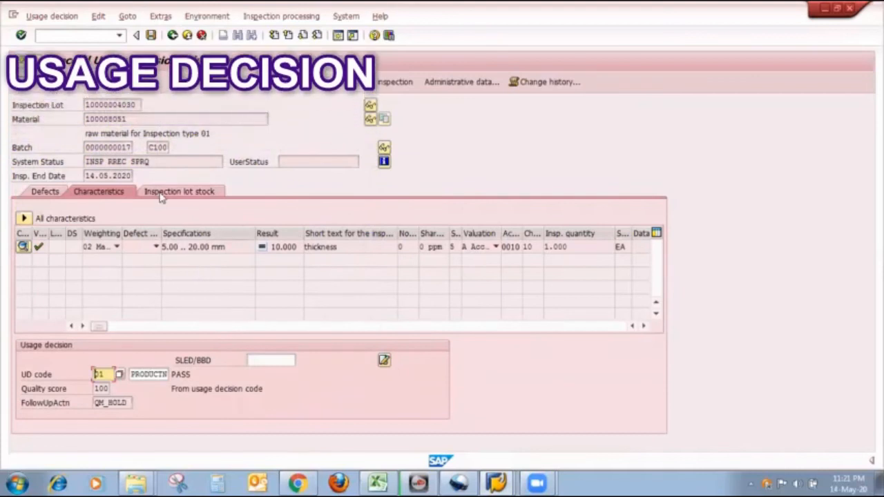
Step: Enter a quantity of 10 to post to unrestricted use in the inspection lot stock, and save the usage decision
key("Return")
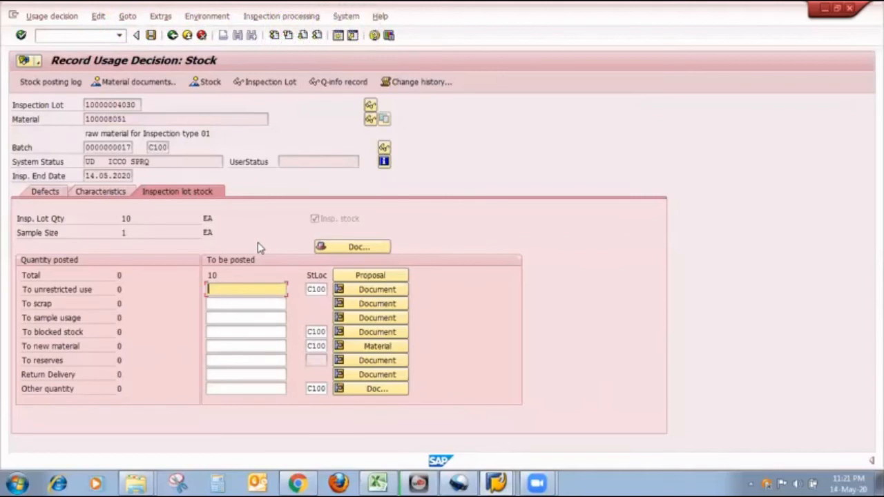
type("10")
key("Return")
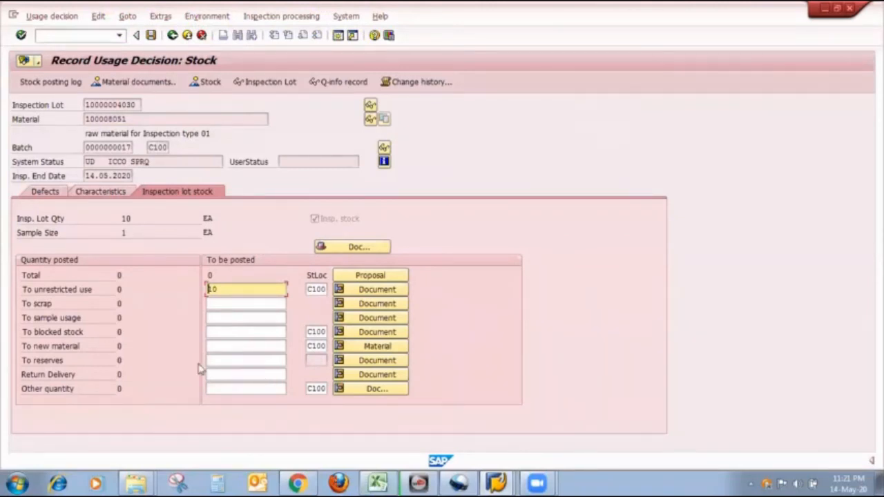
left_click(154, 35)
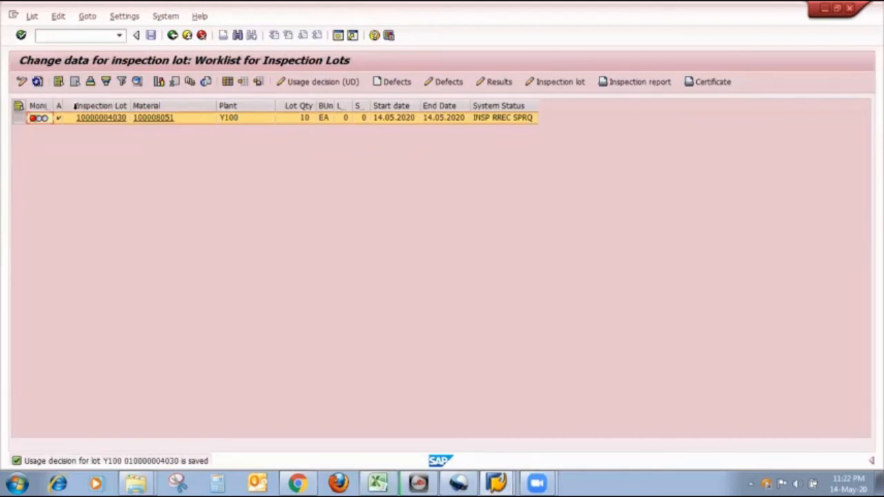
Step: Refresh the inspection lot worklist and widen the Monitor and System Status columns to examine the lot's status
left_click_drag(53, 102, 93, 97)
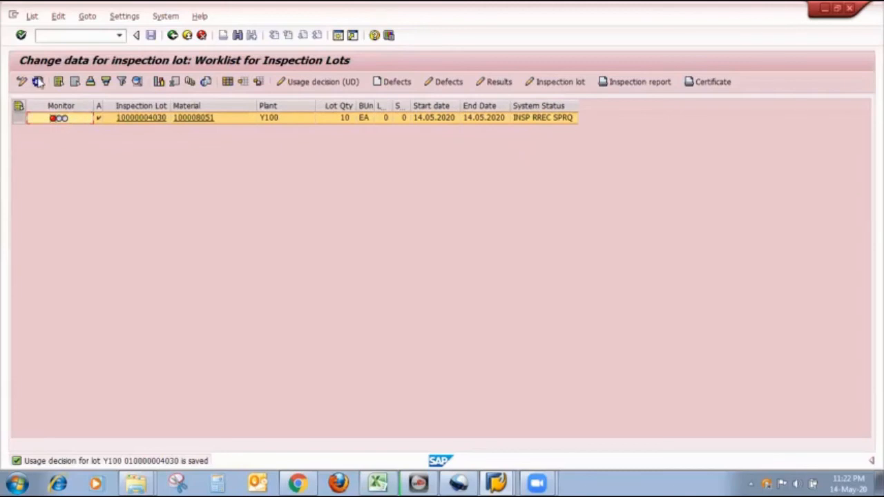
left_click(38, 82)
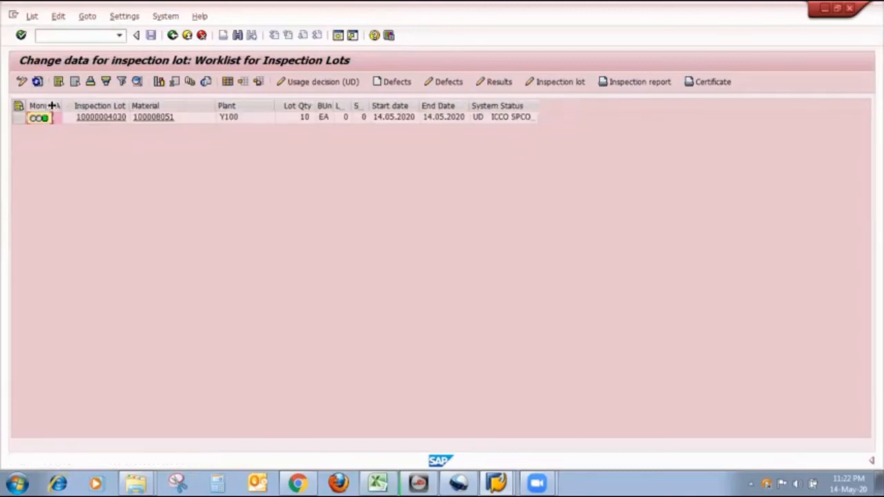
double_click(51, 105)
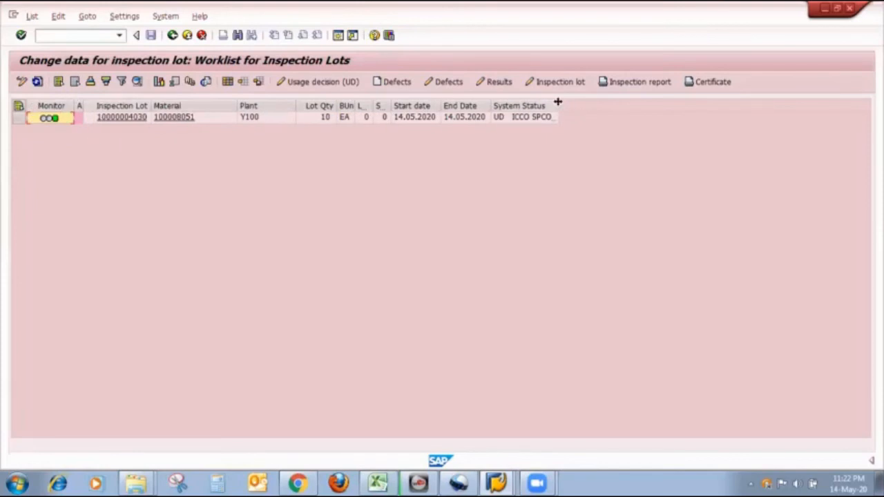
left_click_drag(558, 101, 608, 101)
mouse_move(504, 480)
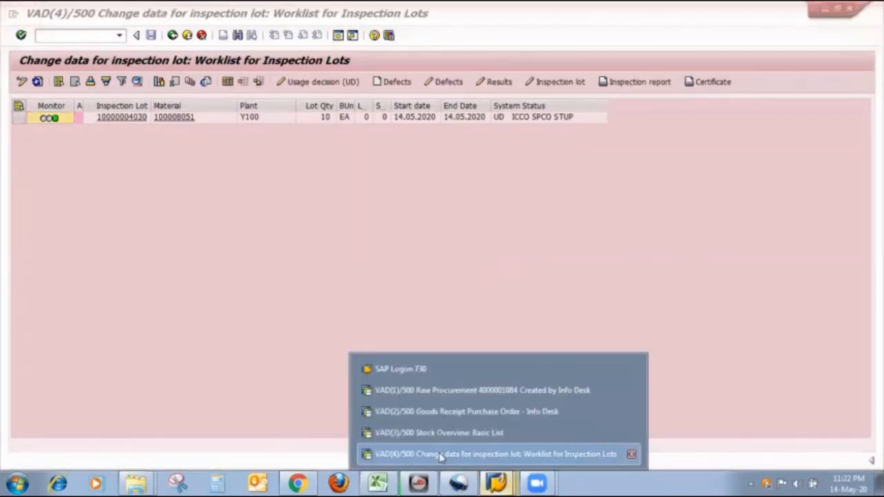
left_click(440, 455)
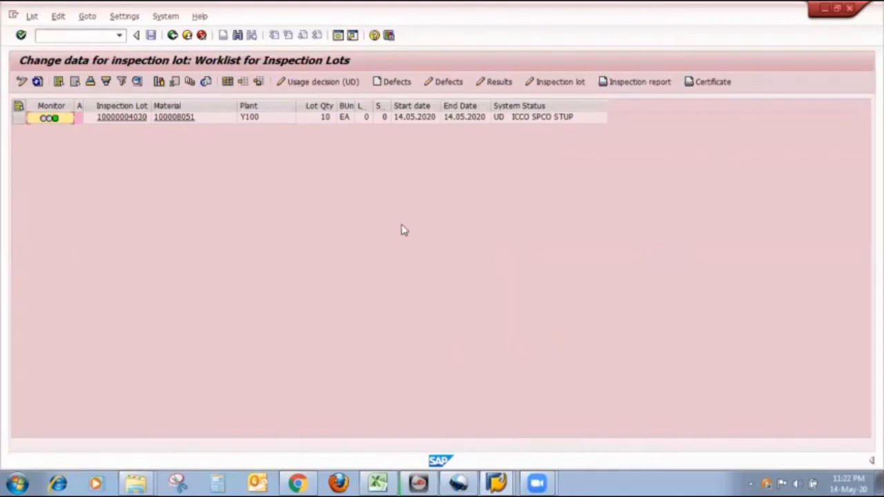
Step: Refresh the Stock Overview for material 100008051 and check its stock distribution after the usage decision
mouse_move(496, 482)
left_click(492, 431)
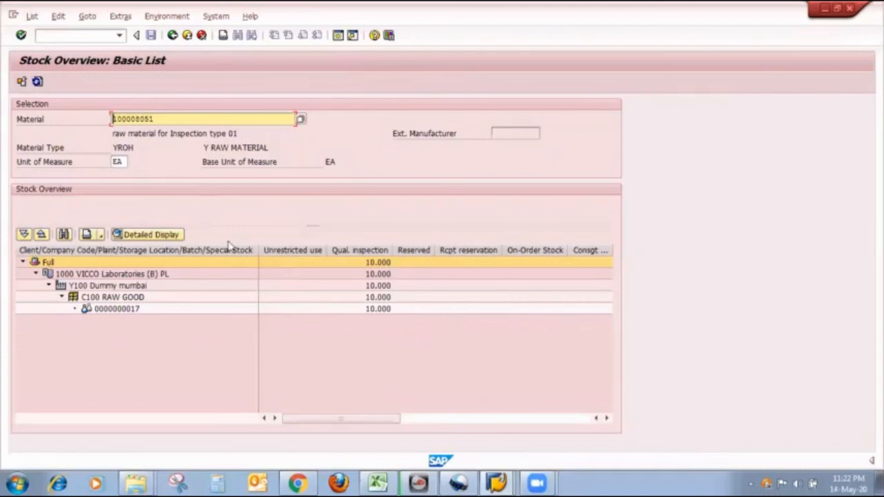
left_click(38, 83)
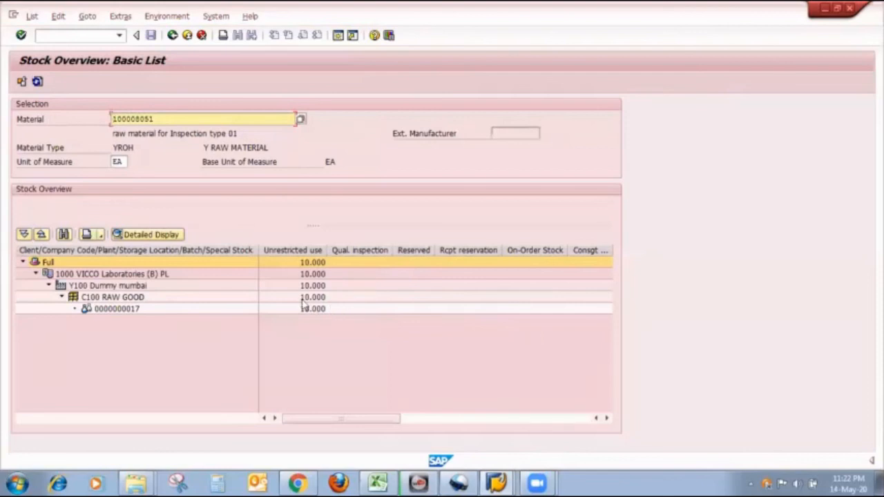
Step: Run transaction MB51 to list the material documents for material 100008051 in plant Y100, with the vendor filter cleared
left_click(52, 35)
type("/nmb51")
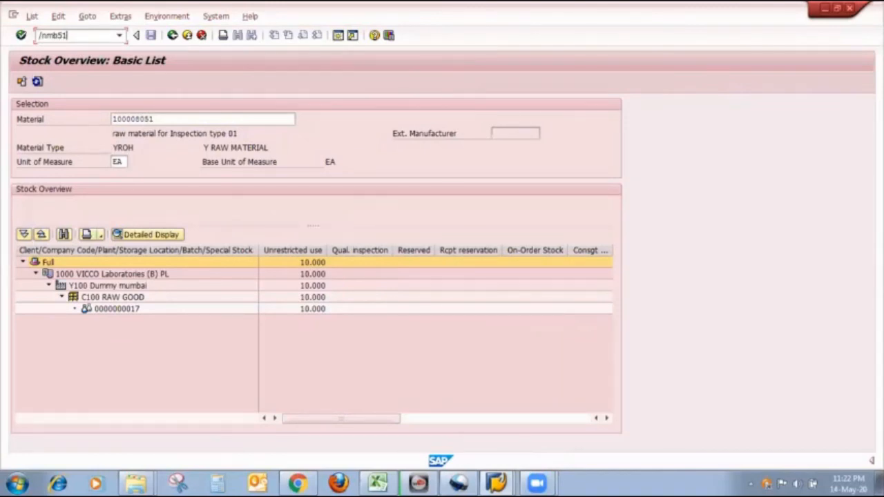
key("Return")
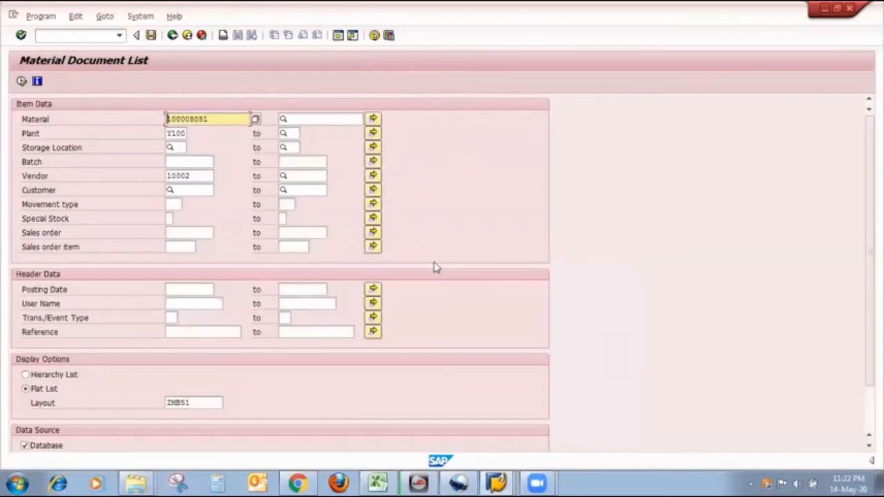
left_click(200, 175)
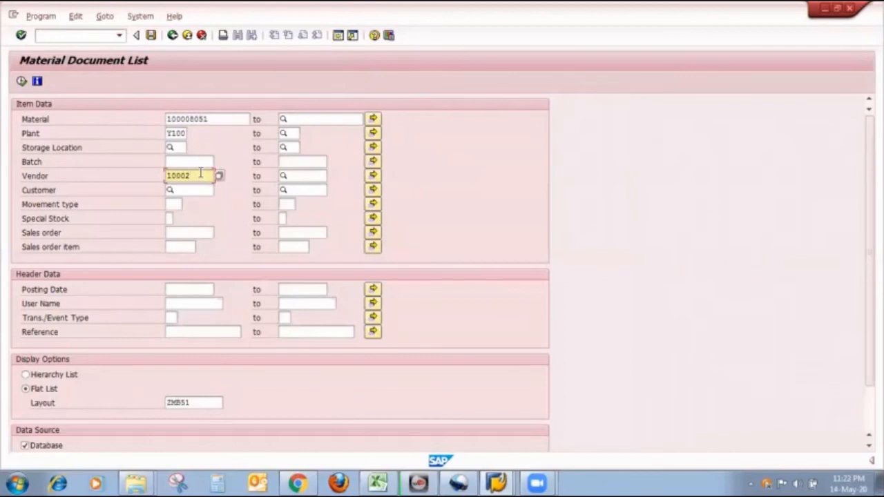
key("BackSpace")
key("BackSpace")
key("BackSpace")
key("BackSpace")
key("BackSpace")
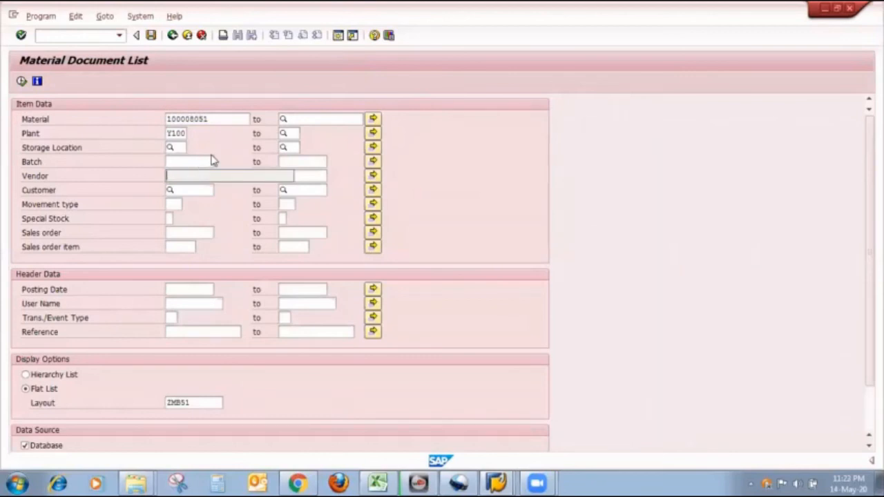
key("F8")
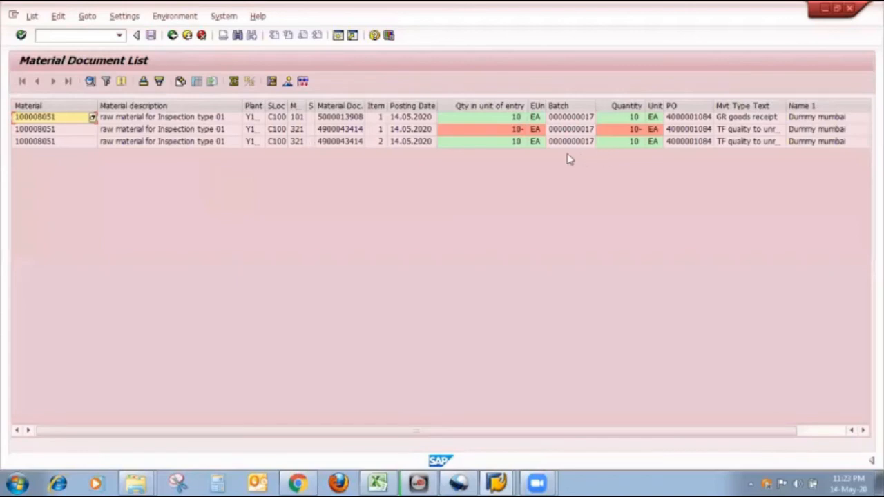
Step: Adjust the movement type and material column widths and examine the 321 movements and their quantities in the document list
left_click_drag(324, 93, 325, 95)
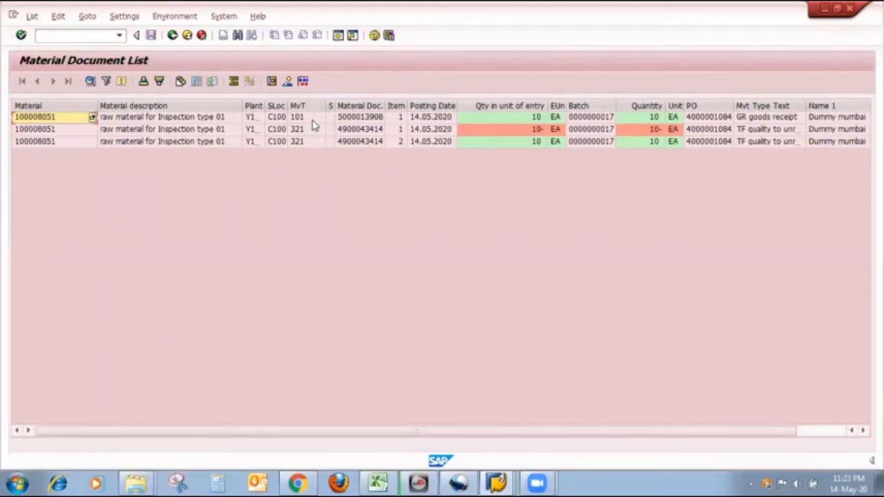
left_click(305, 130)
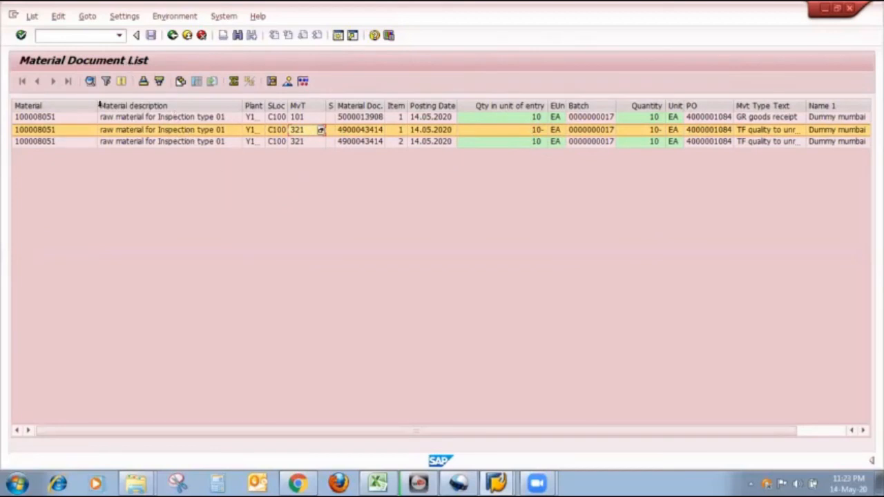
left_click_drag(98, 103, 72, 104)
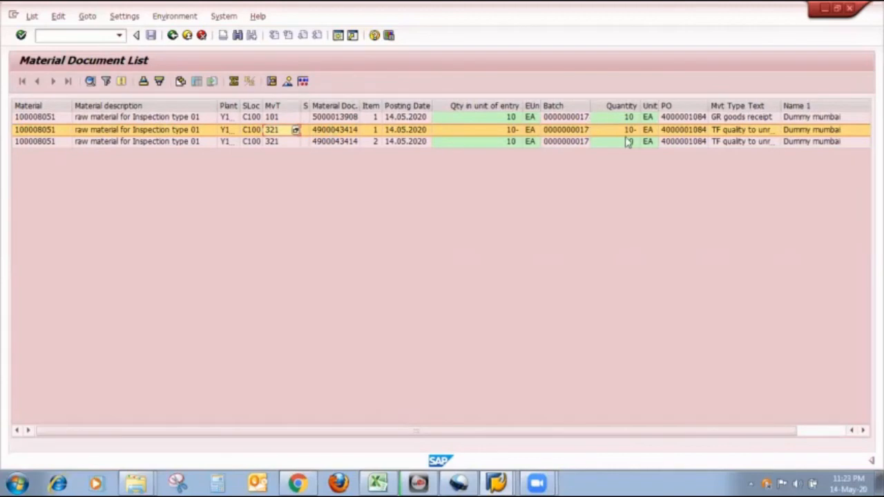
Step: Switch to the Excel sheet and review the prerequisite of inspection type 01 and the description of inspection type 02
left_click(379, 482)
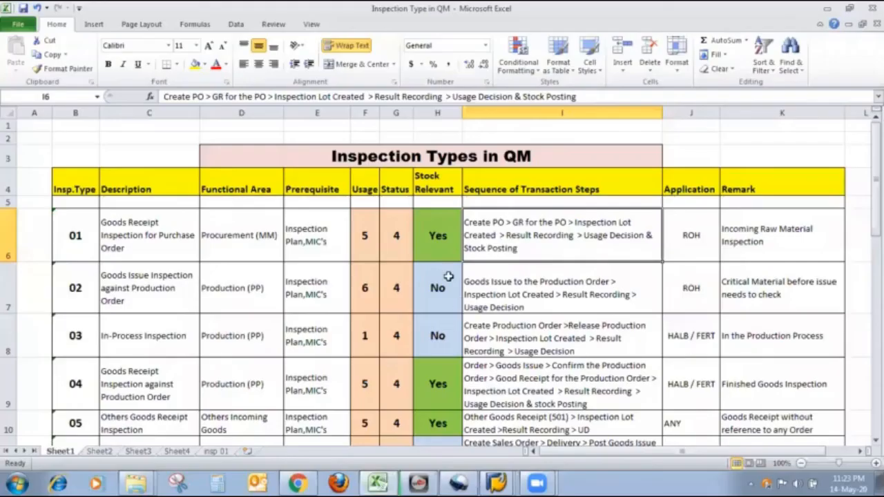
left_click(321, 243)
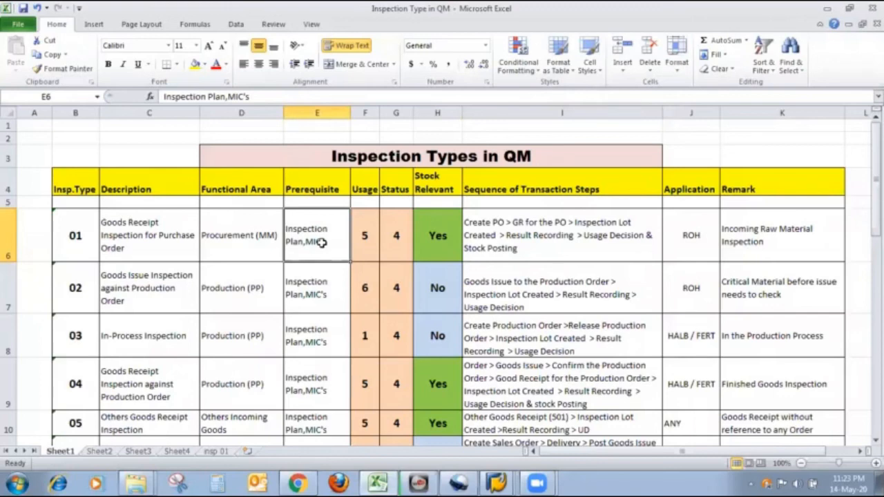
left_click(125, 286)
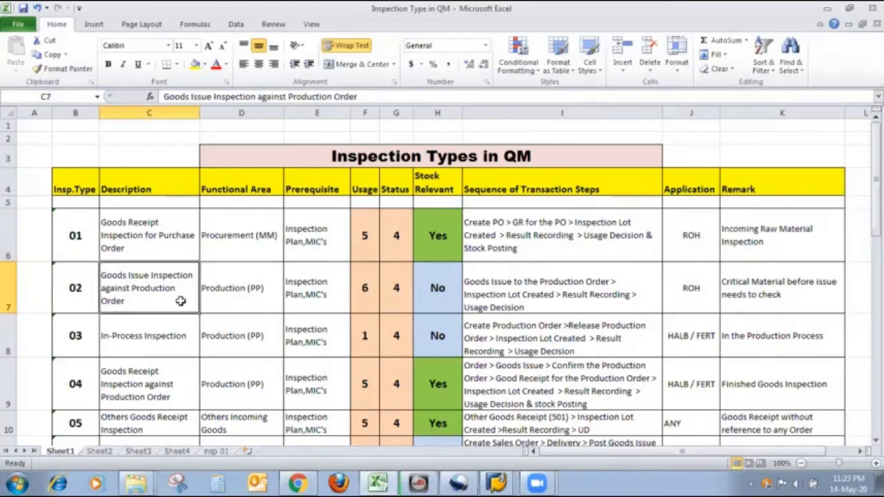